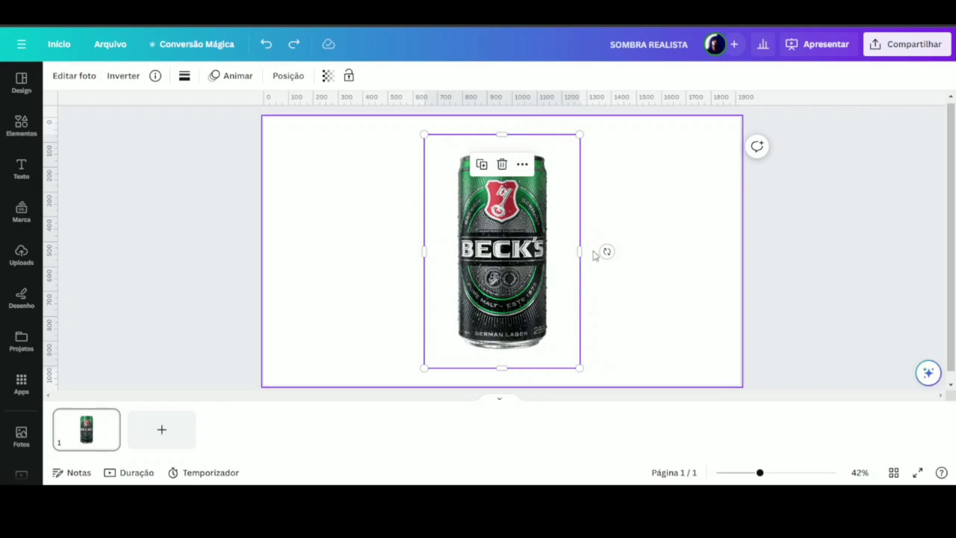
Tilt the can slightly counterclockwise and fill the page background with the light grey from the photo's colours
left_click_drag(607, 251, 661, 242)
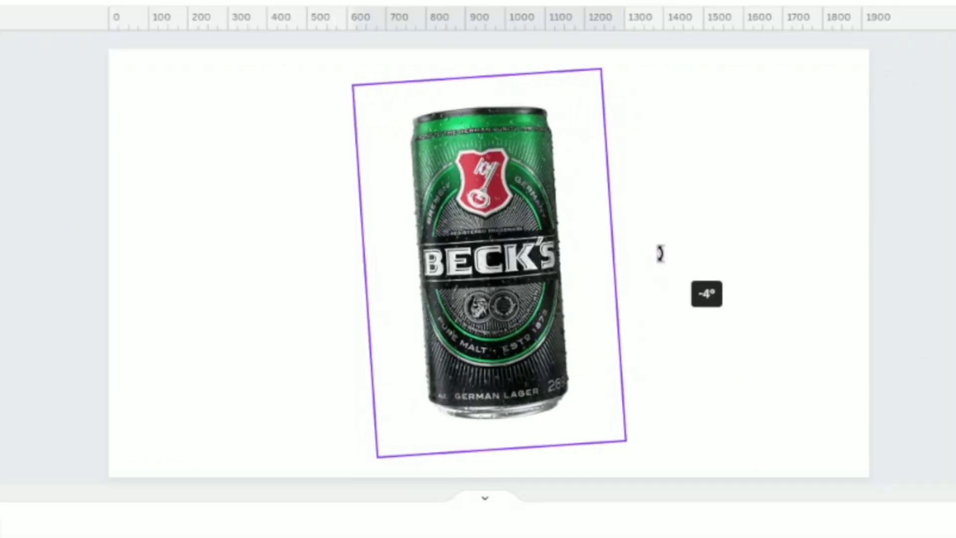
left_click(159, 93)
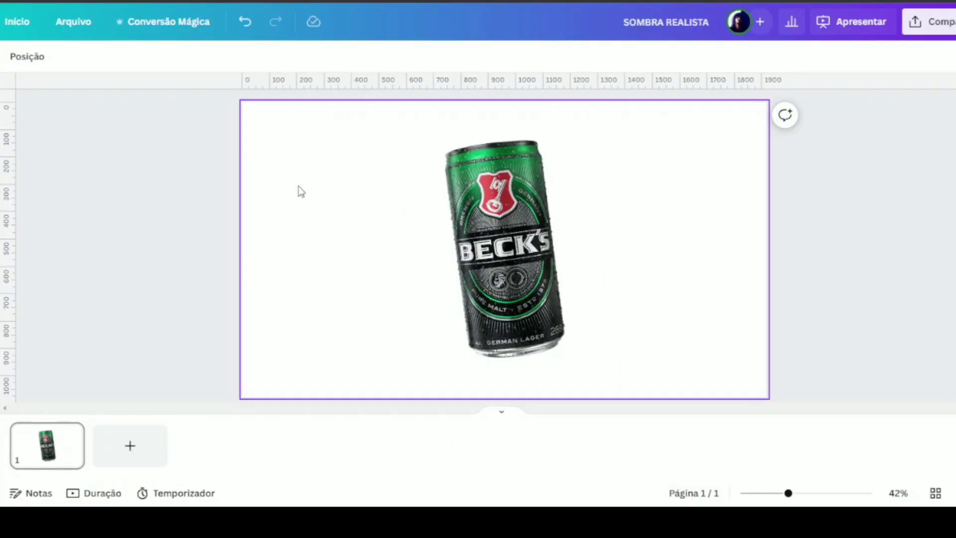
left_click(12, 59)
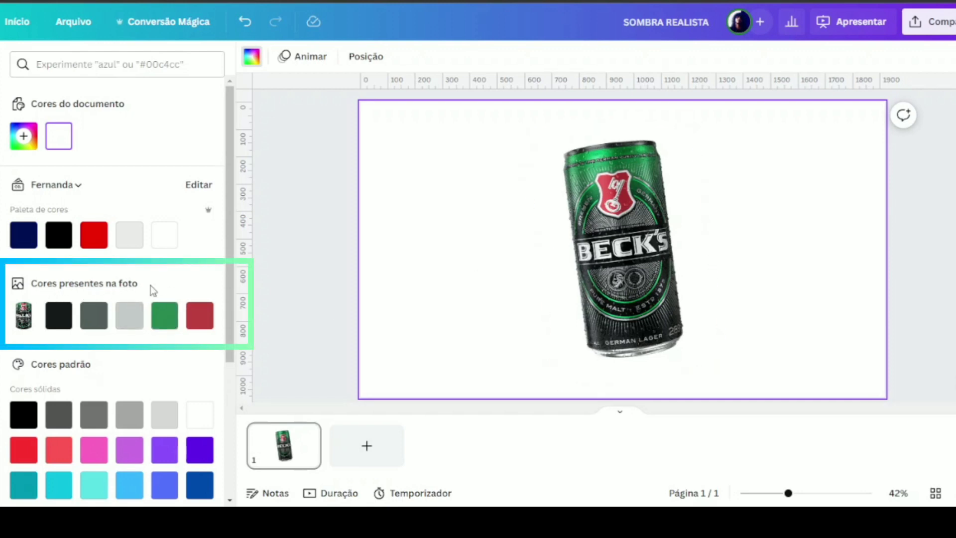
left_click(129, 326)
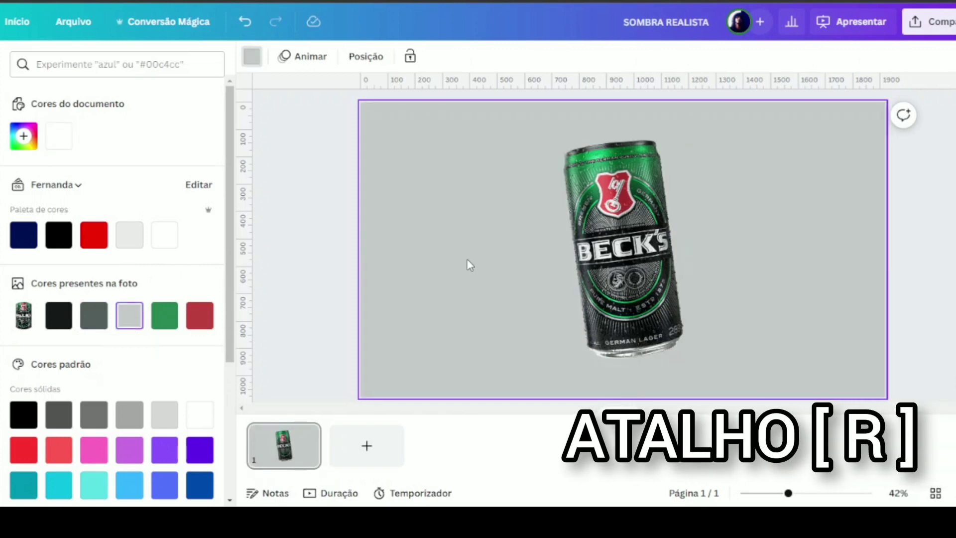
Add a square, fill it with the green from the photo's colours, and place it beside the can's left side
key("r")
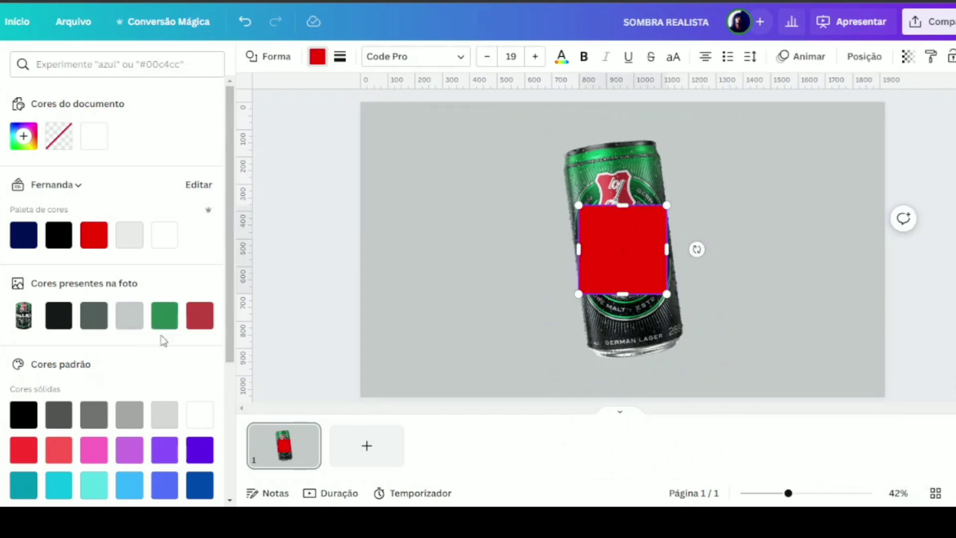
left_click(168, 325)
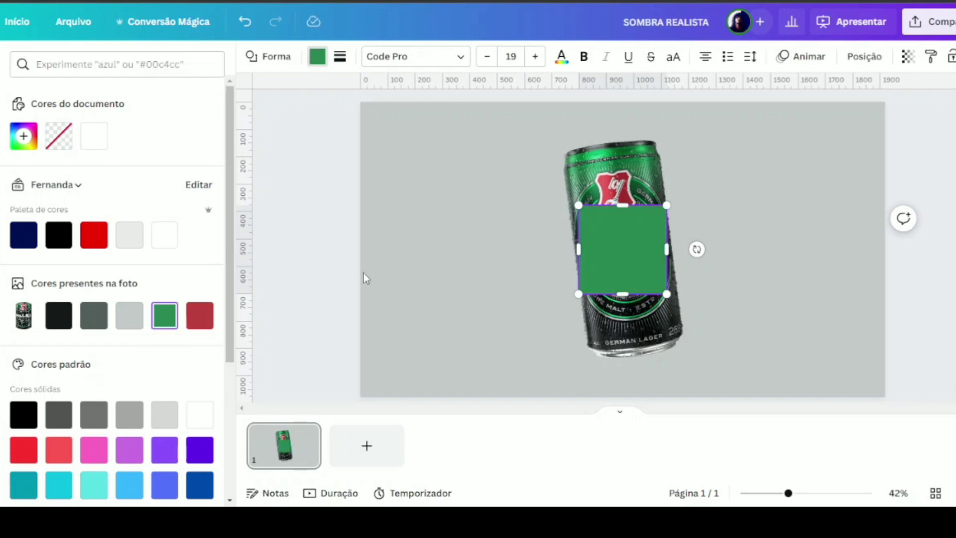
left_click(282, 210)
left_click(507, 250)
left_click_drag(506, 250, 387, 286)
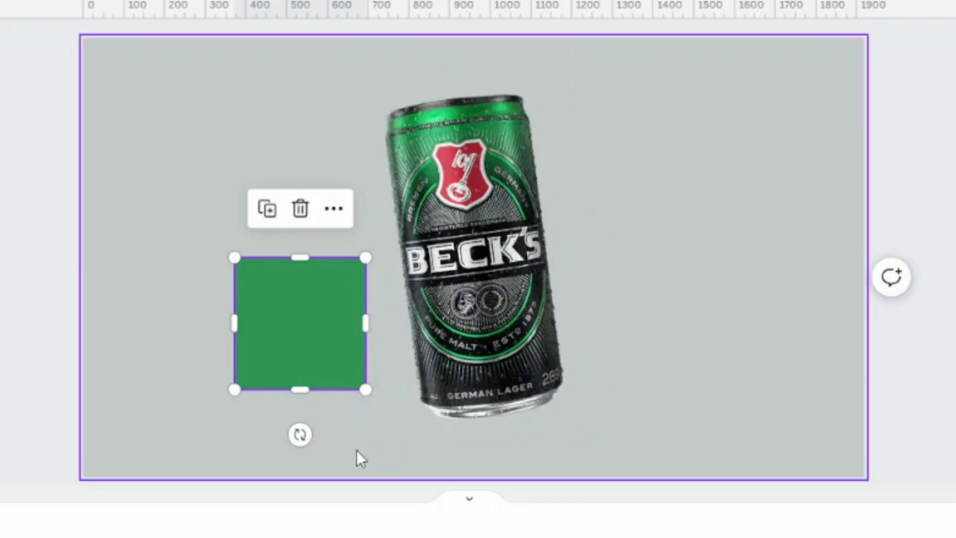
Tilt the green square counterclockwise to match the can and stretch it past the page edges to cover the lower part of the page
left_click_drag(300, 435, 311, 448)
left_click_drag(363, 322, 896, 352)
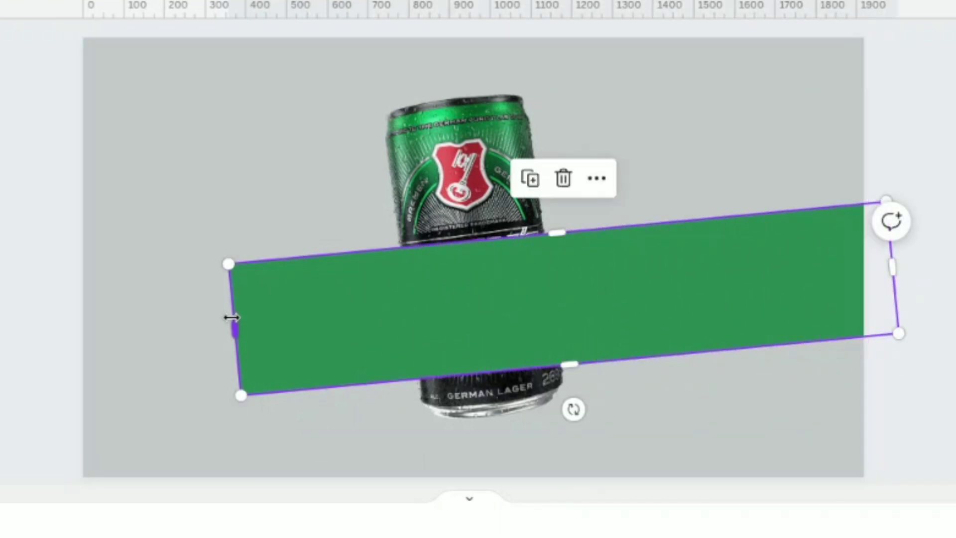
left_click_drag(232, 319, 72, 342)
left_click_drag(477, 371, 621, 527)
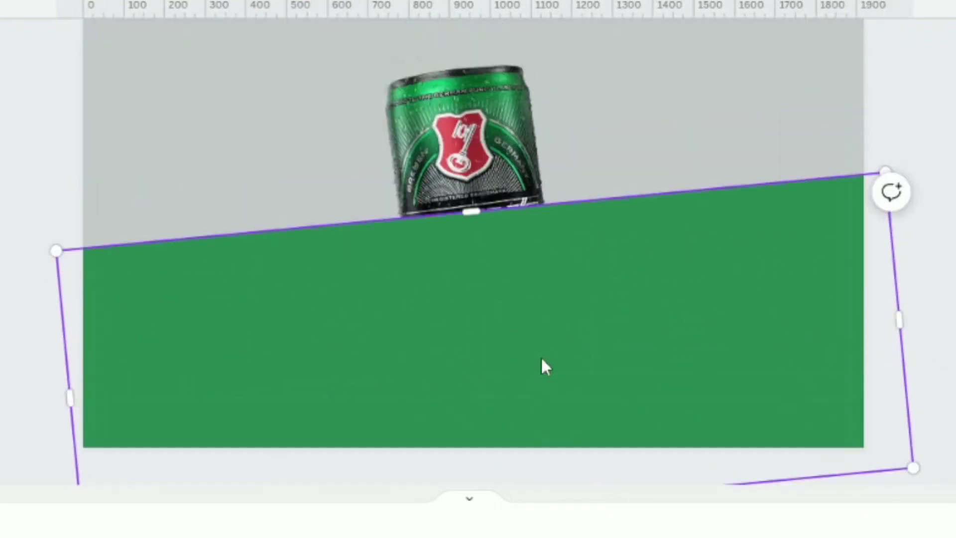
Fine-tune the green shape's rotation to -7.5° and align its upper edge with the line above the can's brand name
key("ctrl+plus")
key("ctrl+plus")
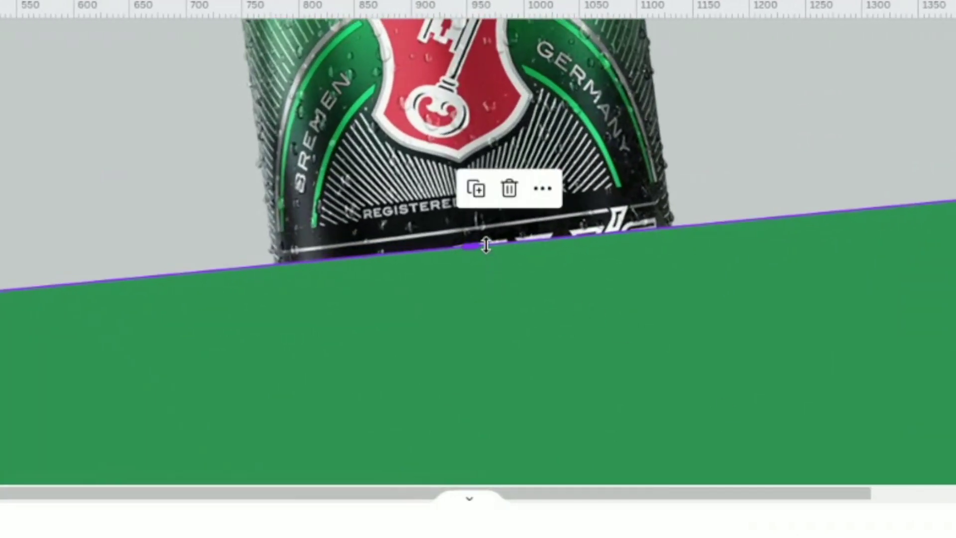
left_click_drag(487, 241, 488, 228)
key("ctrl+minus")
key("ctrl+minus")
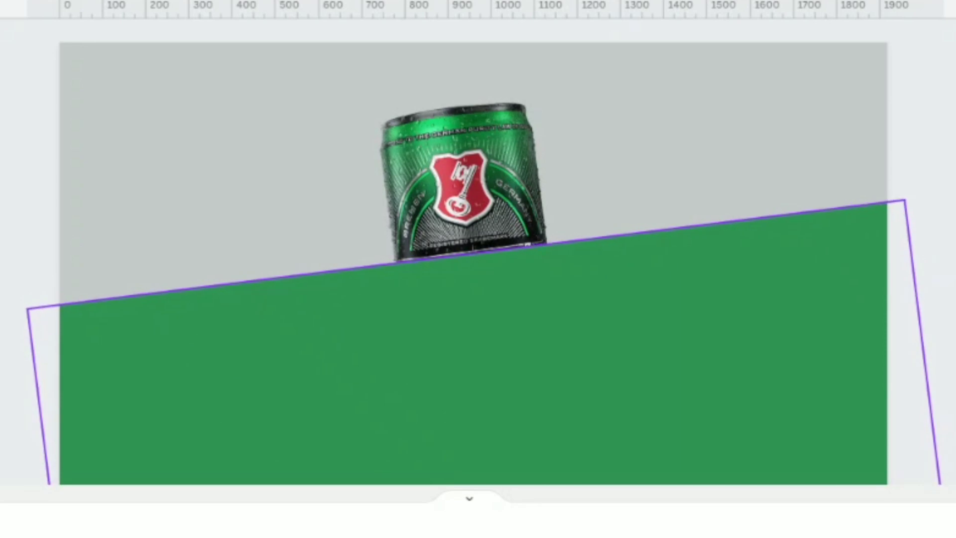
key("ctrl+plus")
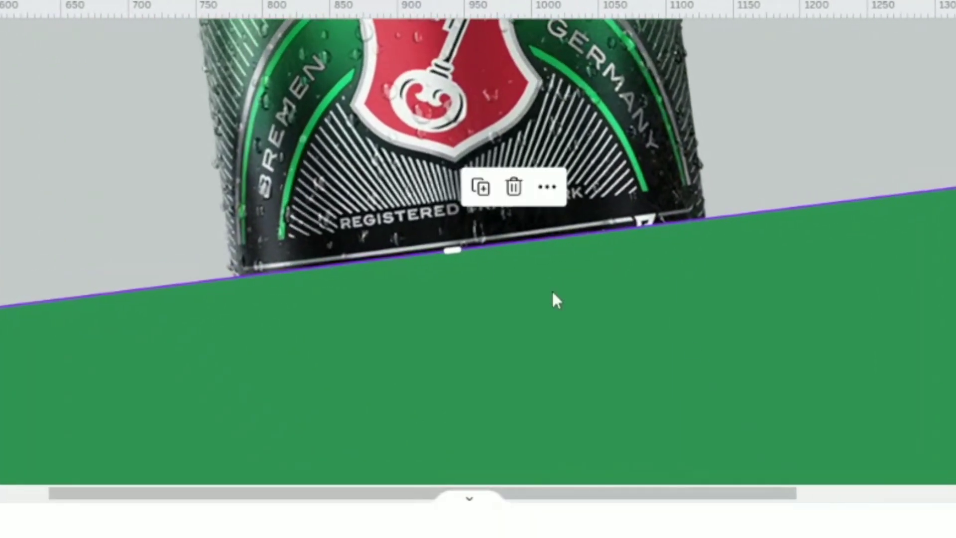
left_click_drag(484, 242, 484, 237)
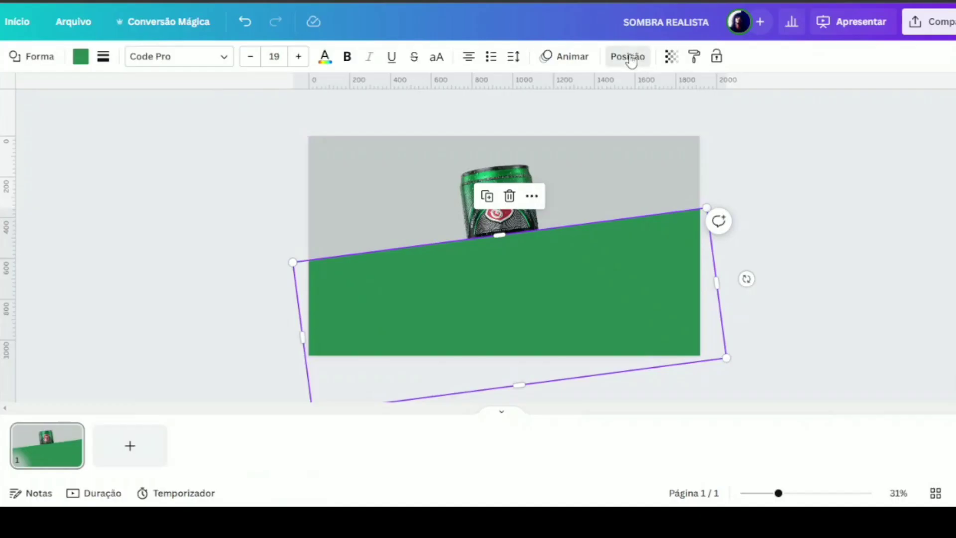
Send the green shape backward so it sits behind the can
left_click(629, 57)
left_click(165, 91)
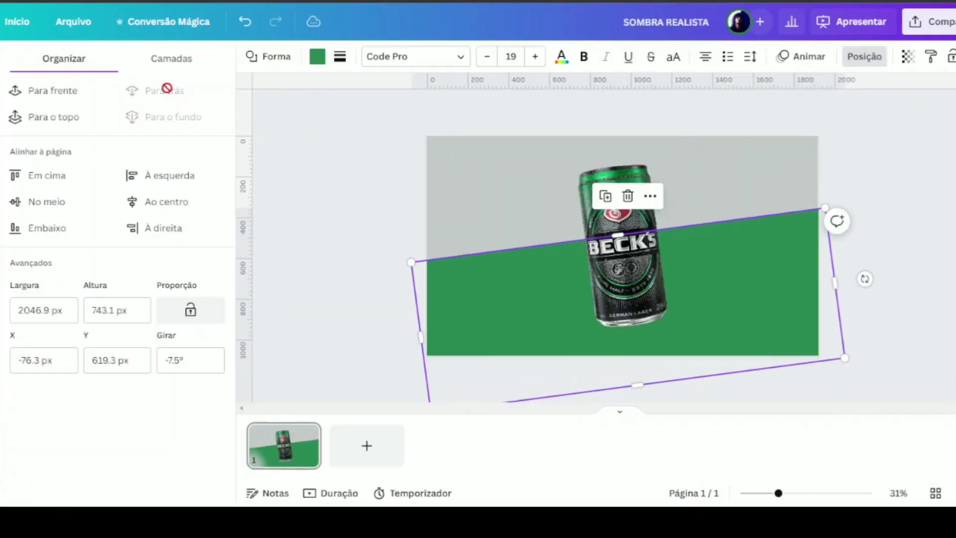
left_click(324, 222)
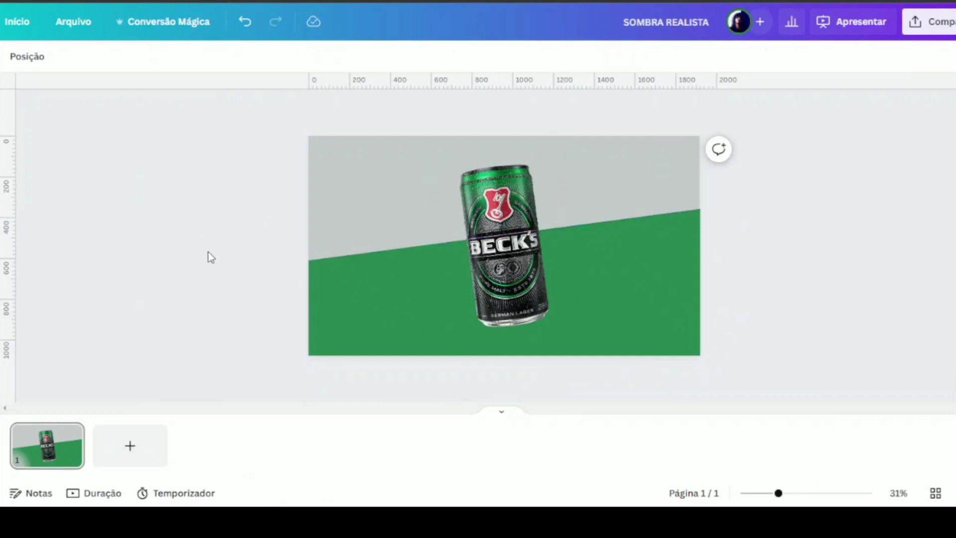
Lock the green background shape in place
scroll(208, 252, "up", 3)
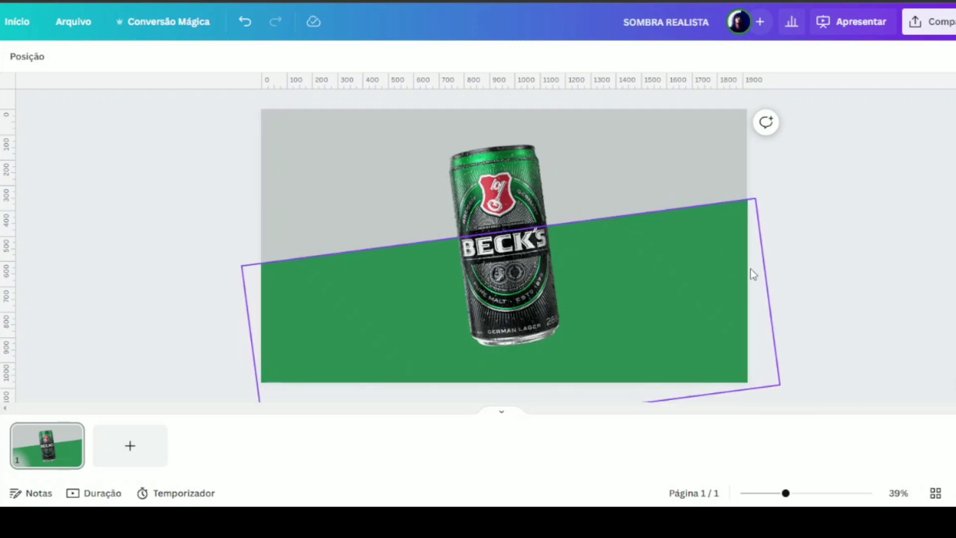
left_click(693, 252)
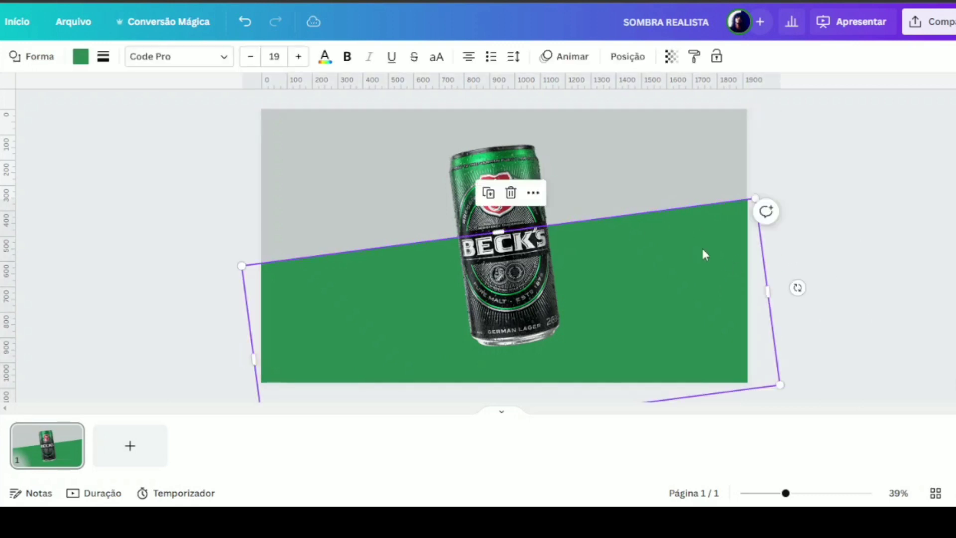
left_click(719, 57)
scroll(894, 237, "up", 1)
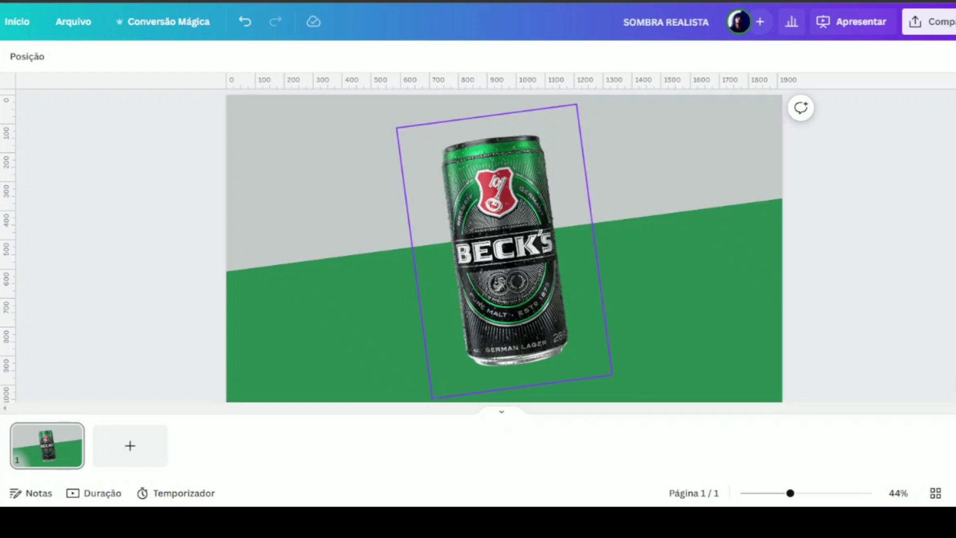
Search the elements library for "sombras" and limit the results to graphic elements
left_click(28, 112)
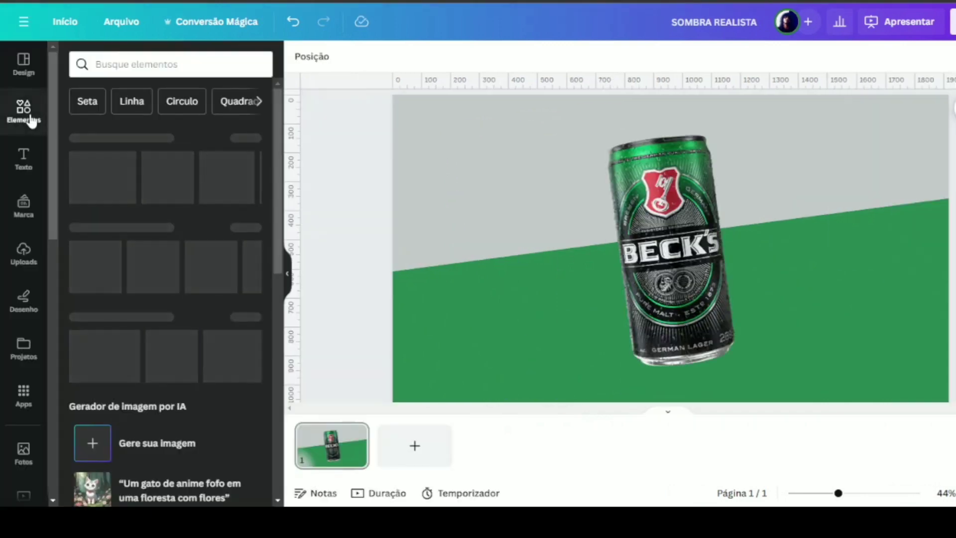
left_click(114, 62)
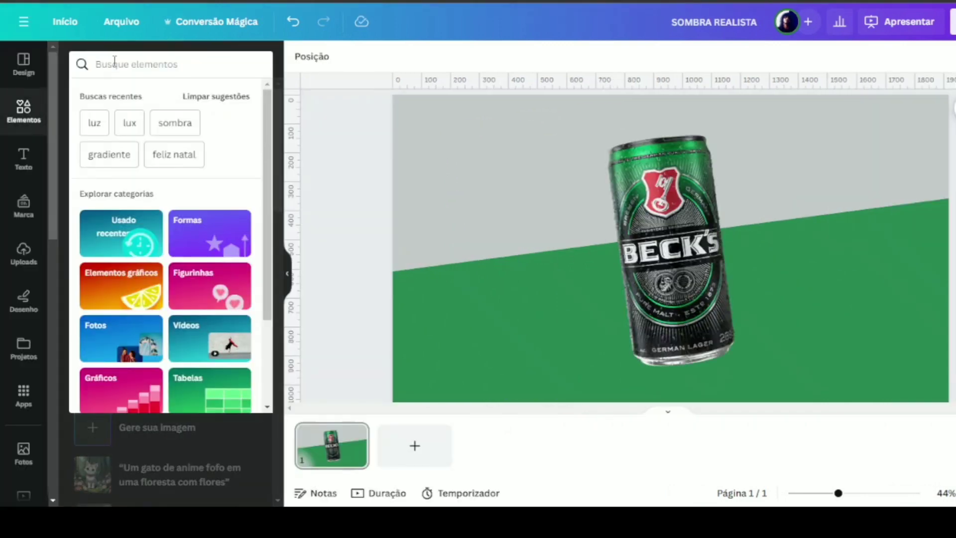
type("sombras")
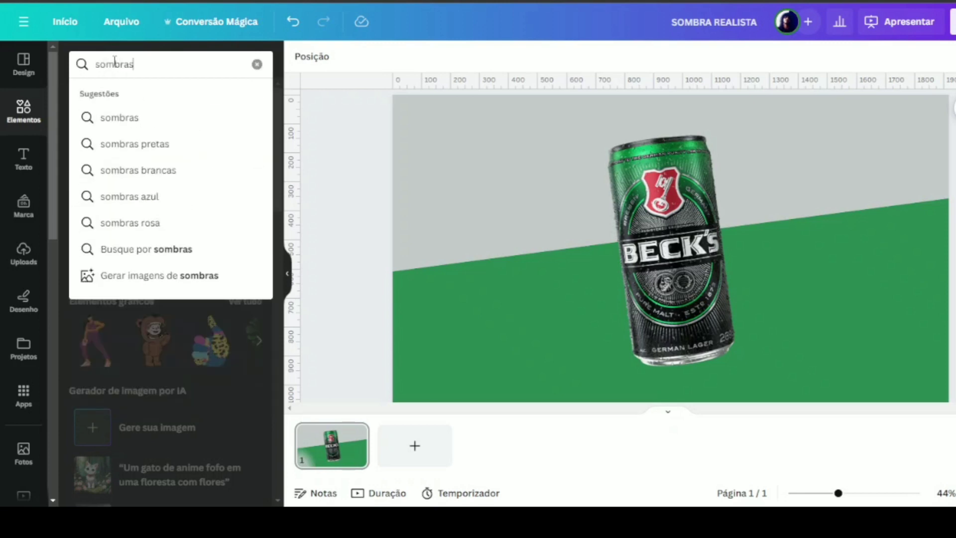
key("Return")
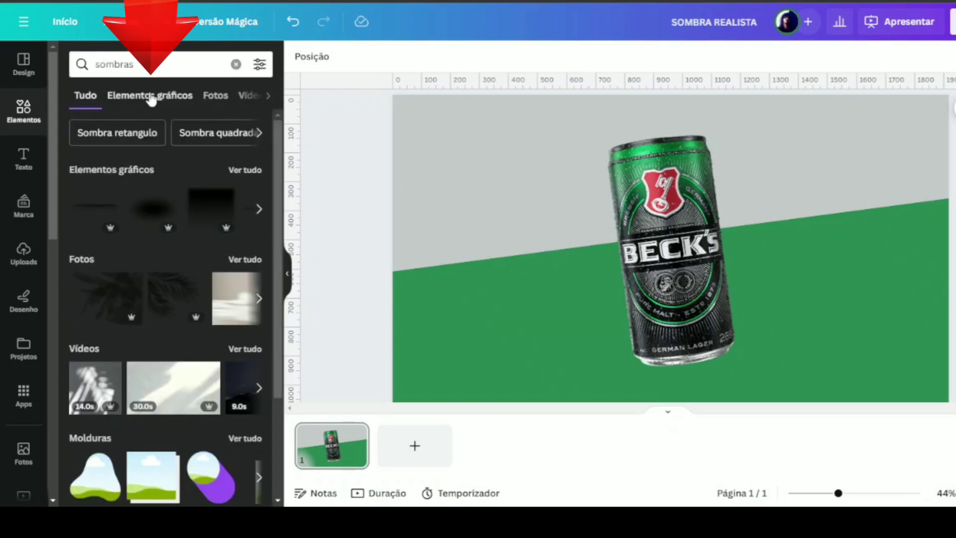
left_click(151, 97)
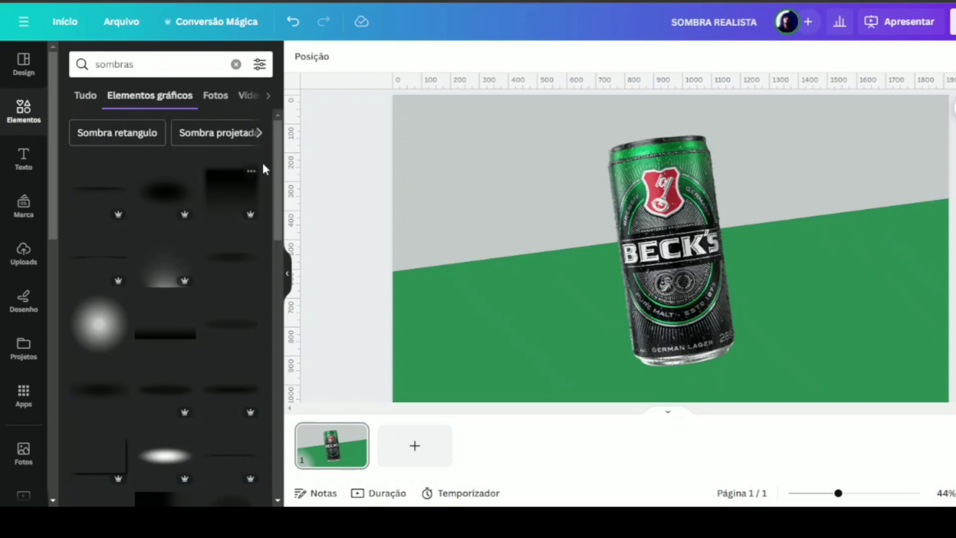
Insert the rectangular black shadow graphic with two dark upper corners and reduce its size on the page
left_click_drag(274, 158, 281, 314)
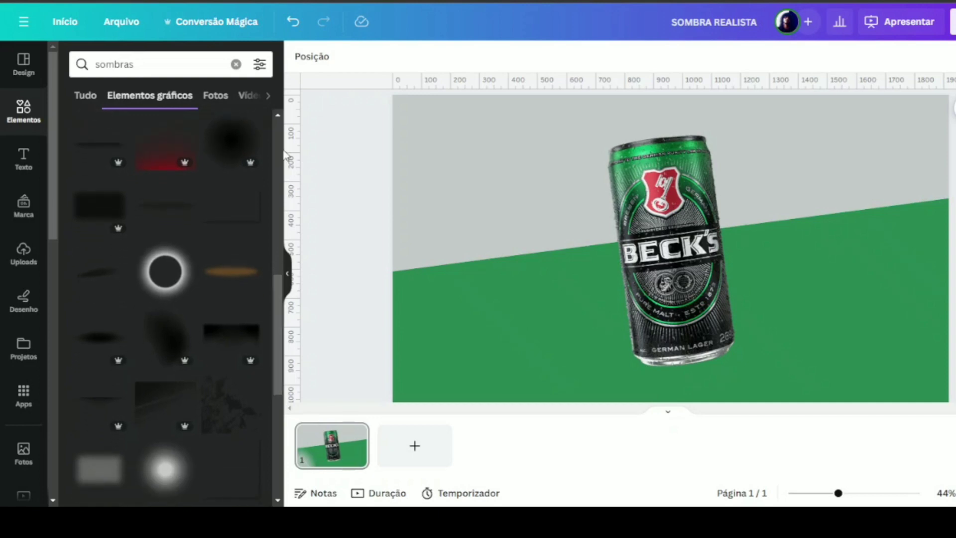
mouse_move(239, 331)
left_click(237, 342)
left_click_drag(918, 376, 582, 263)
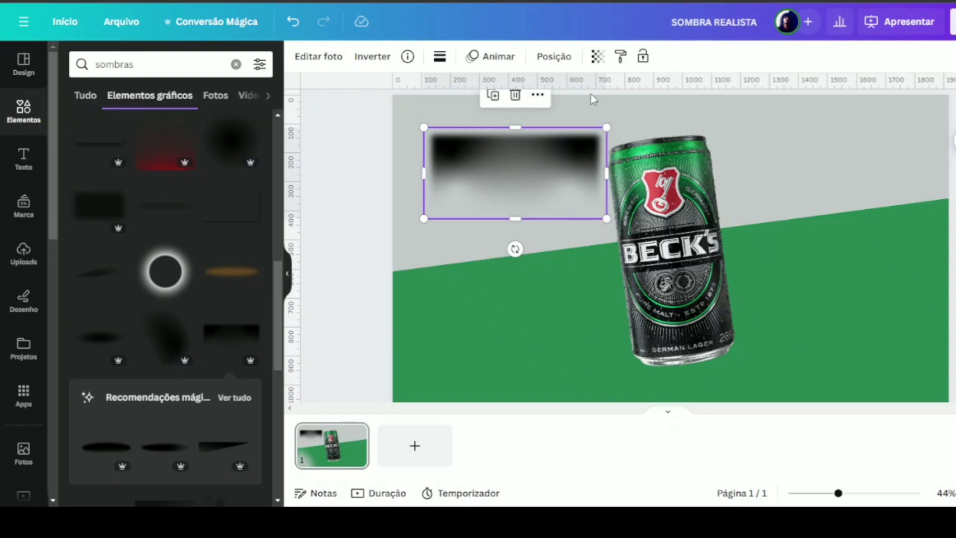
Rotate the shadow to 82.2° and move and enlarge it to run along the full height of the can's left side
left_click_drag(516, 249, 402, 185)
left_click_drag(491, 175, 543, 239)
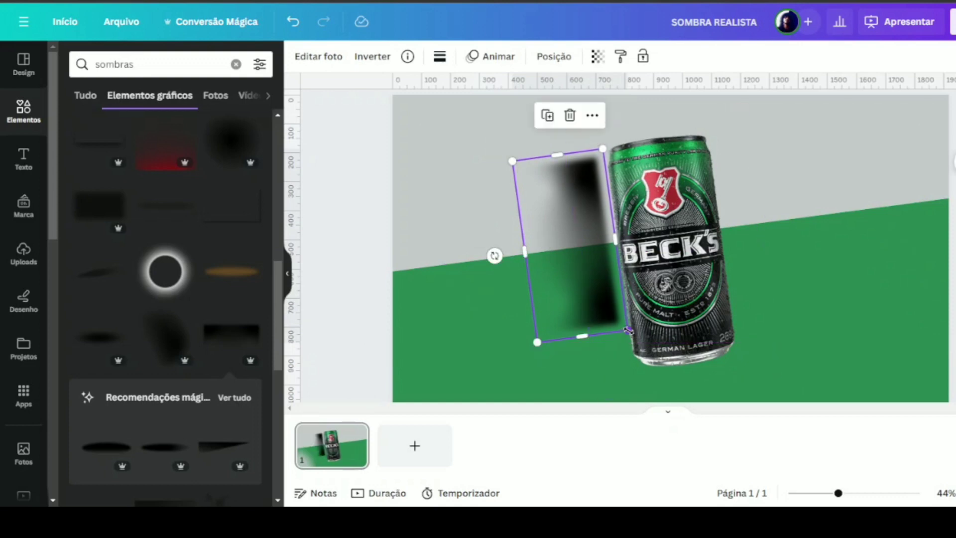
left_click_drag(628, 330, 645, 373)
left_click_drag(516, 163, 506, 162)
left_click_drag(650, 366, 650, 369)
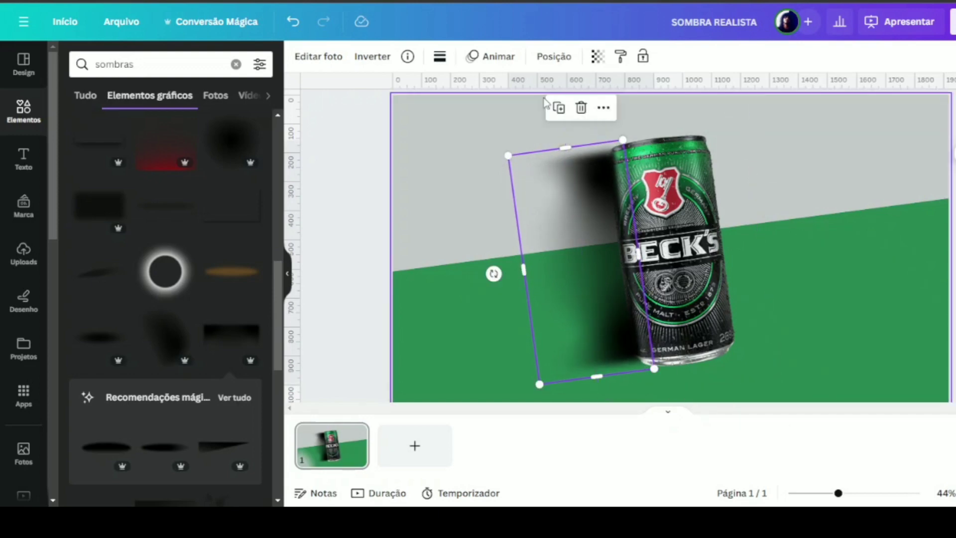
Send the shadow backward behind the can and set its transparency to 60
left_click(554, 59)
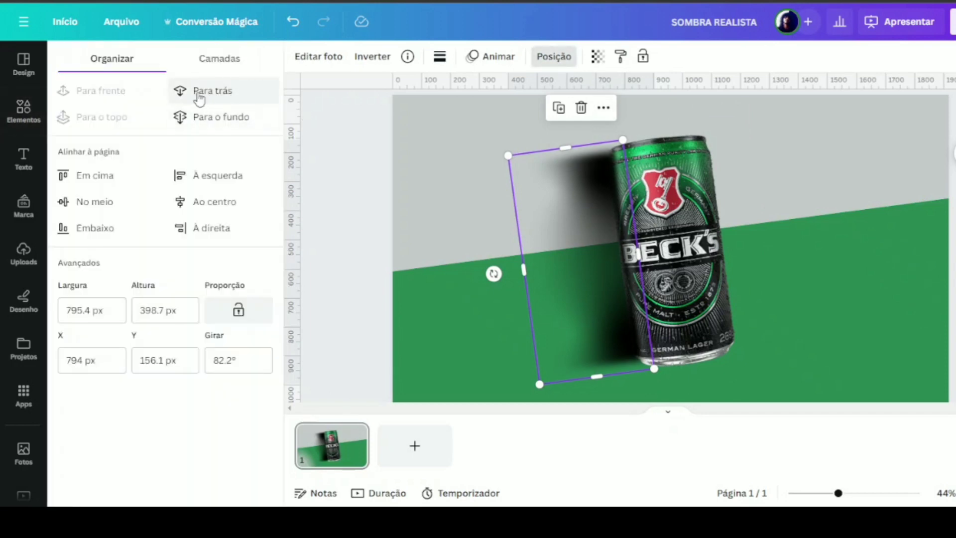
left_click(219, 95)
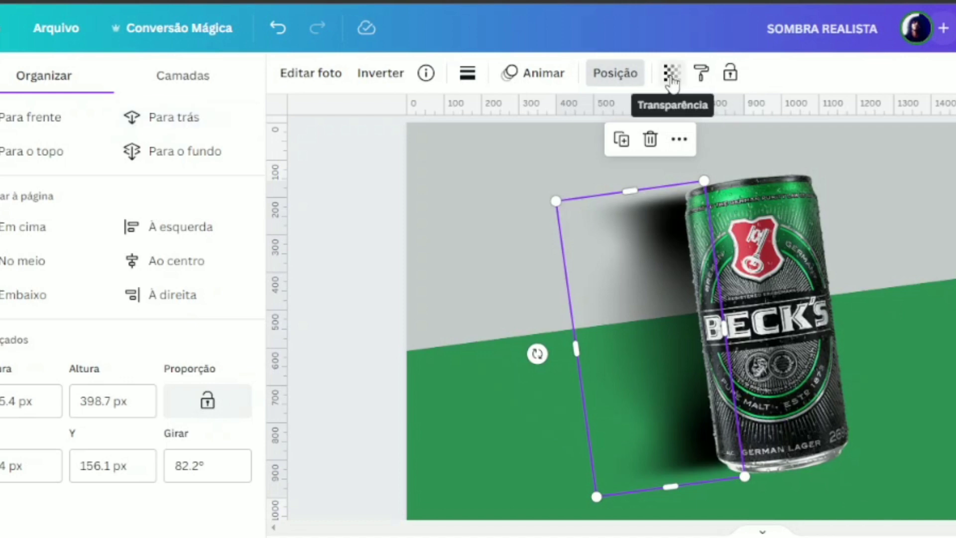
left_click(599, 58)
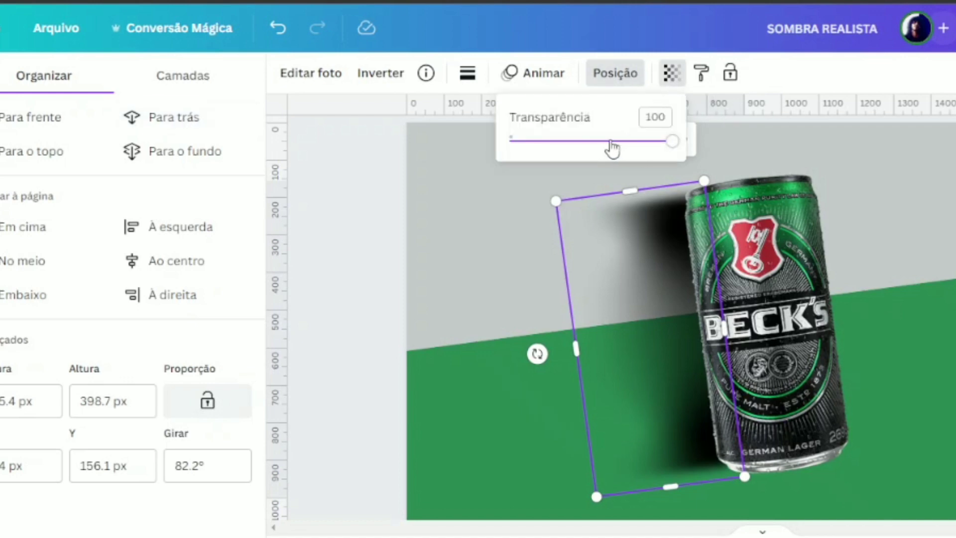
left_click_drag(670, 142, 607, 149)
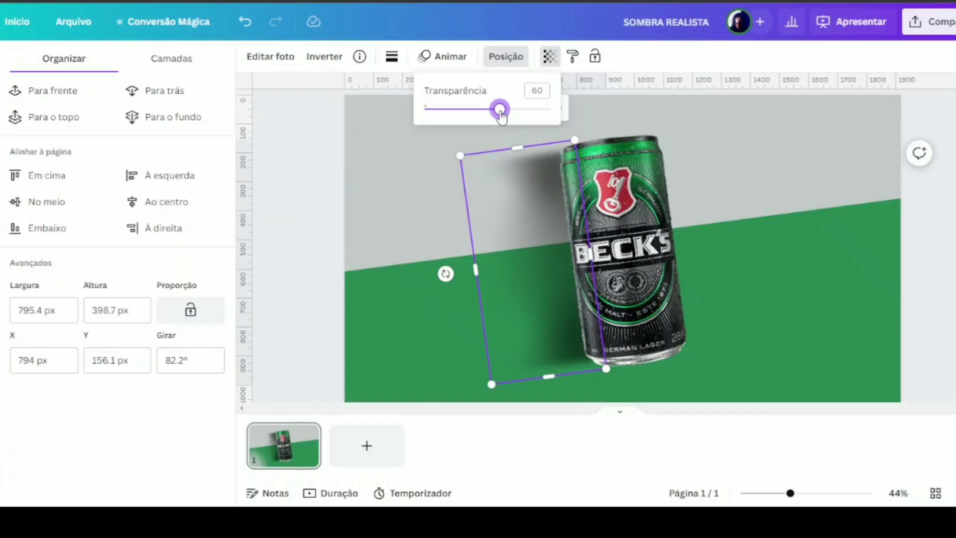
left_click(298, 189)
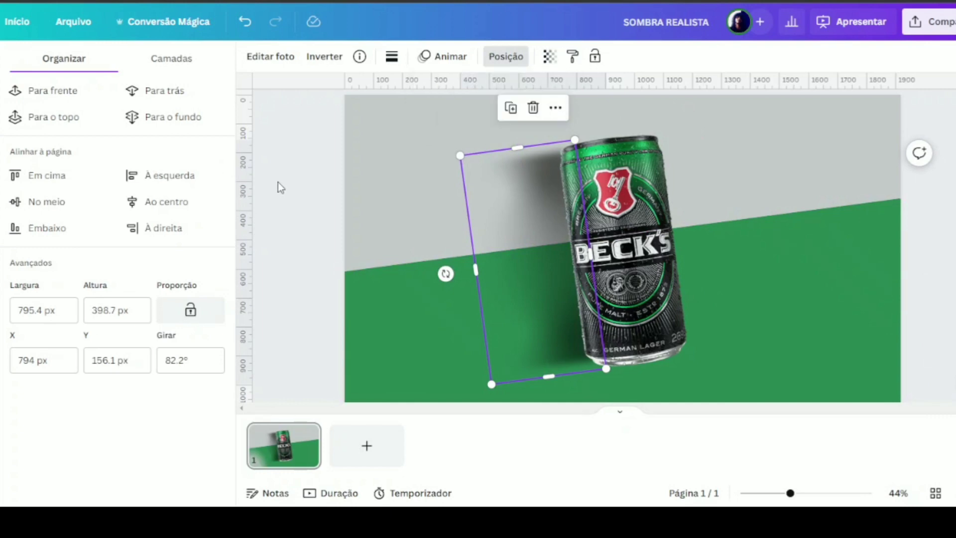
left_click(278, 181)
left_click(240, 273)
left_click(398, 136)
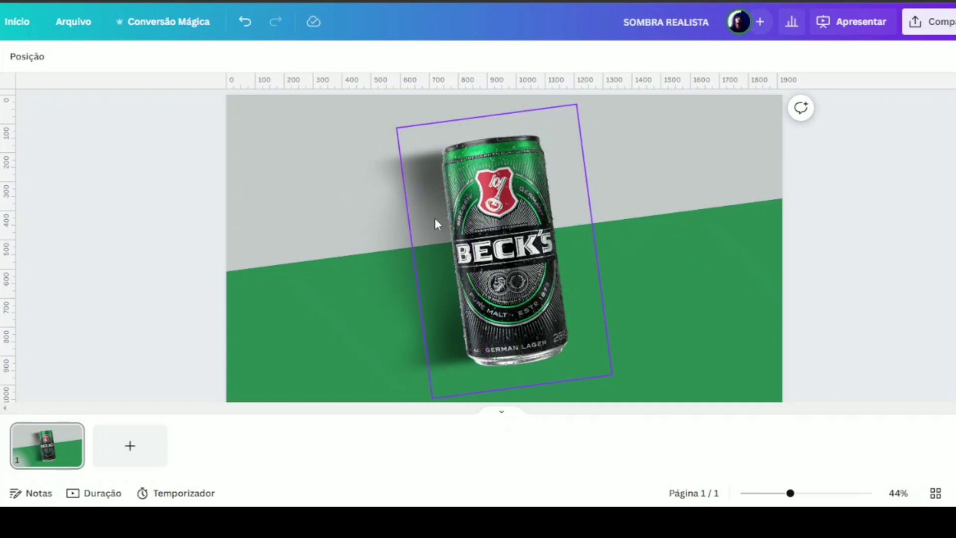
Unlock the green background shape
left_click(268, 337)
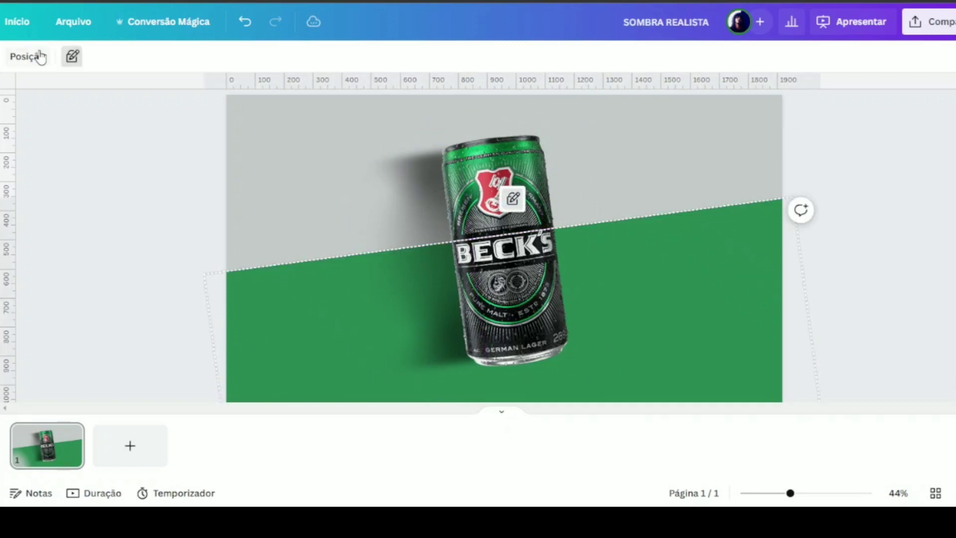
left_click(513, 200)
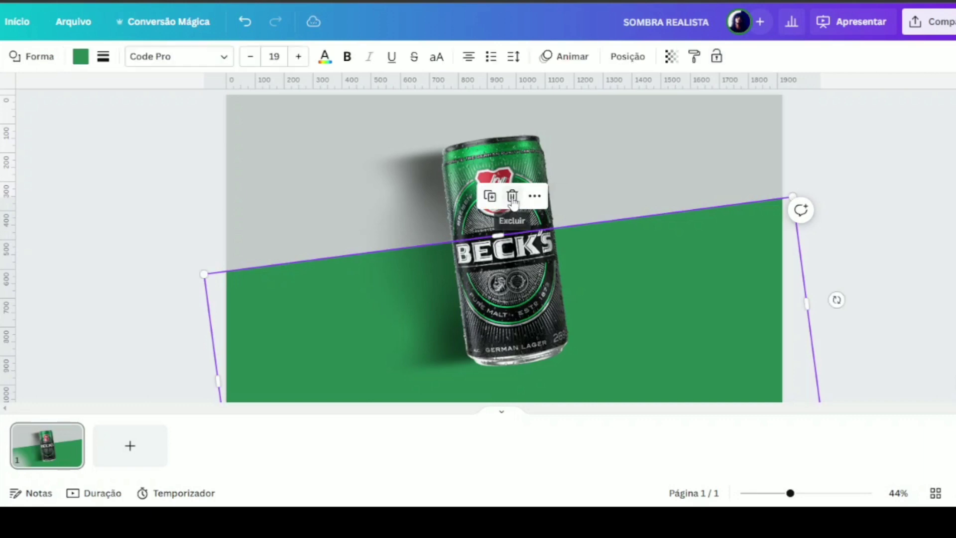
Change the green background shape's colour to the dark green #0F512C and lock the shape
left_click(80, 57)
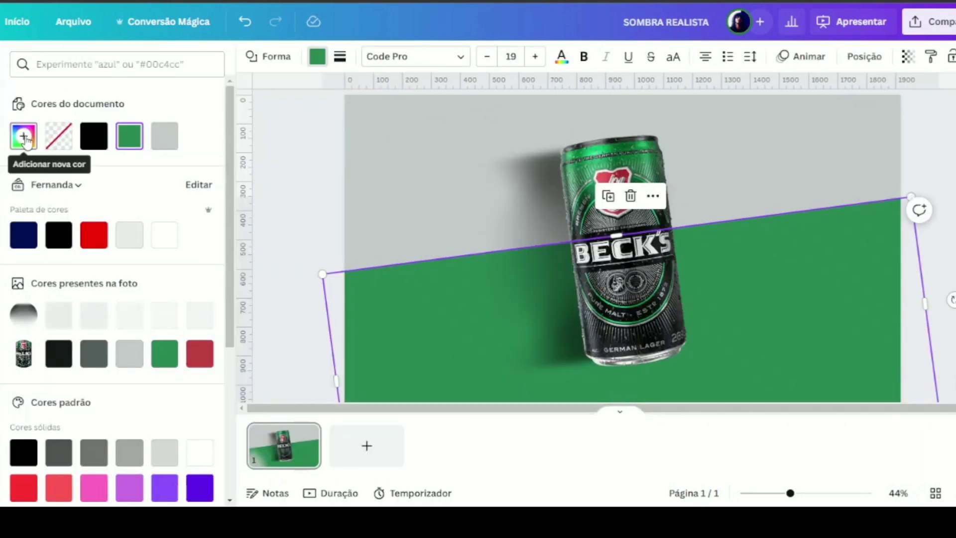
left_click(25, 141)
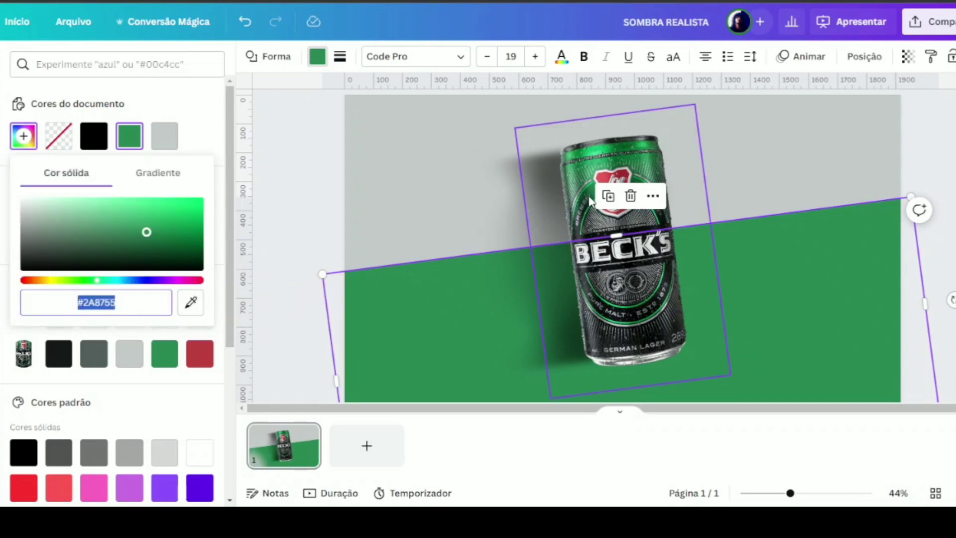
key("ctrl+z")
key("ctrl+y")
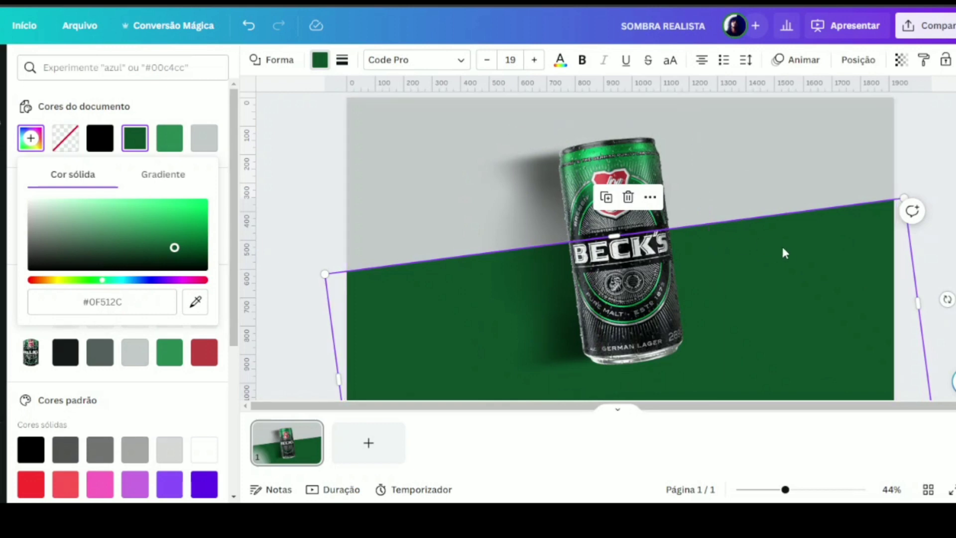
left_click(947, 60)
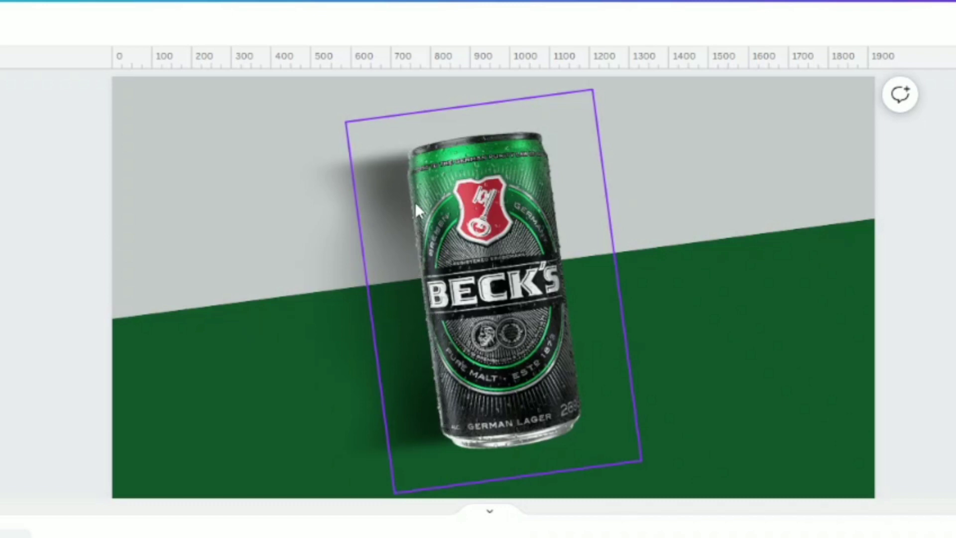
Duplicate the can, align the copy exactly over the original, and crop it to a narrow strip along the can's left edge
left_click(504, 235)
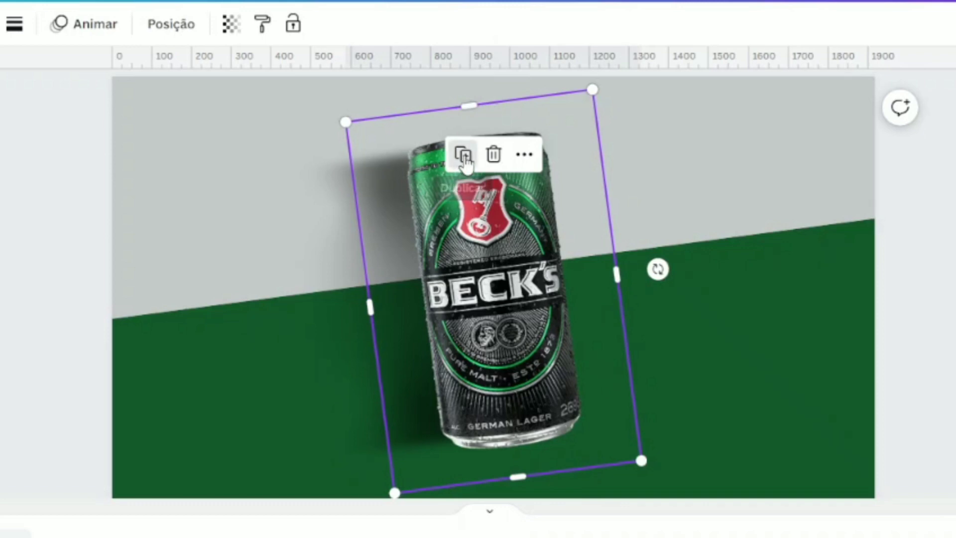
left_click(464, 155)
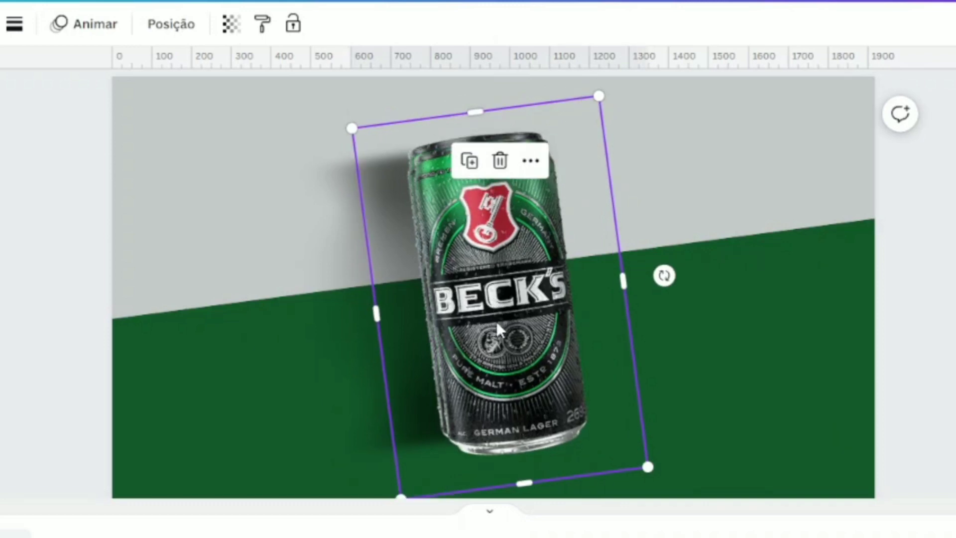
left_click_drag(497, 321, 494, 315)
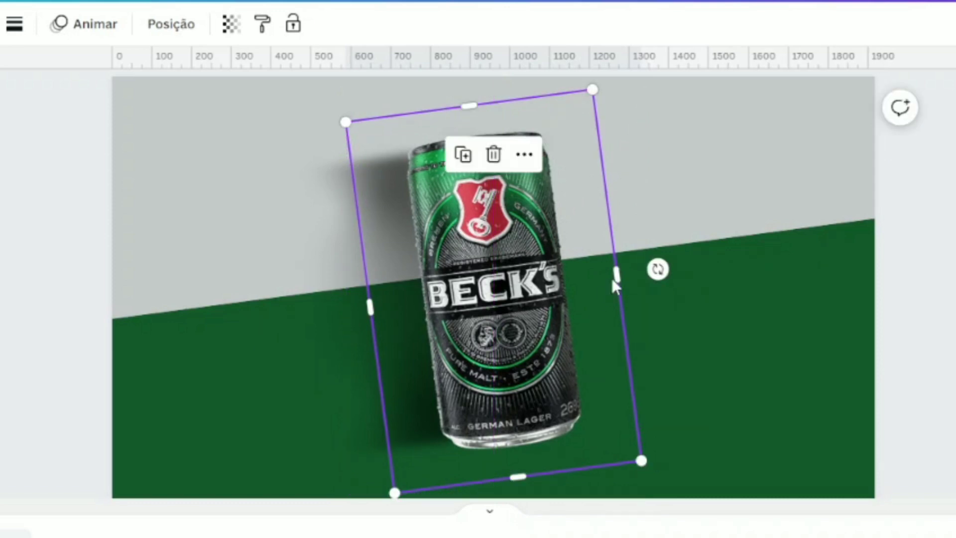
left_click_drag(623, 275, 430, 297)
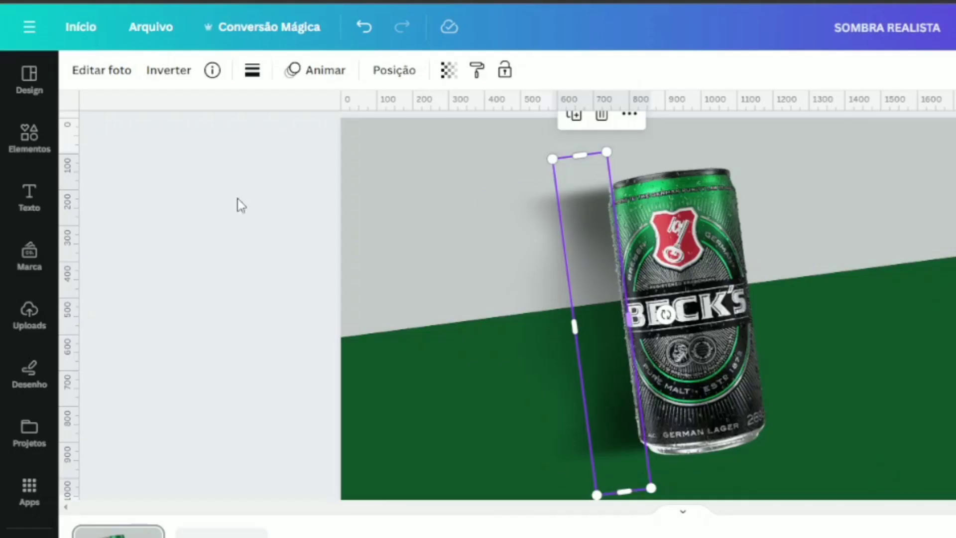
Set the brightness of the cropped can strip to -100
left_click(106, 75)
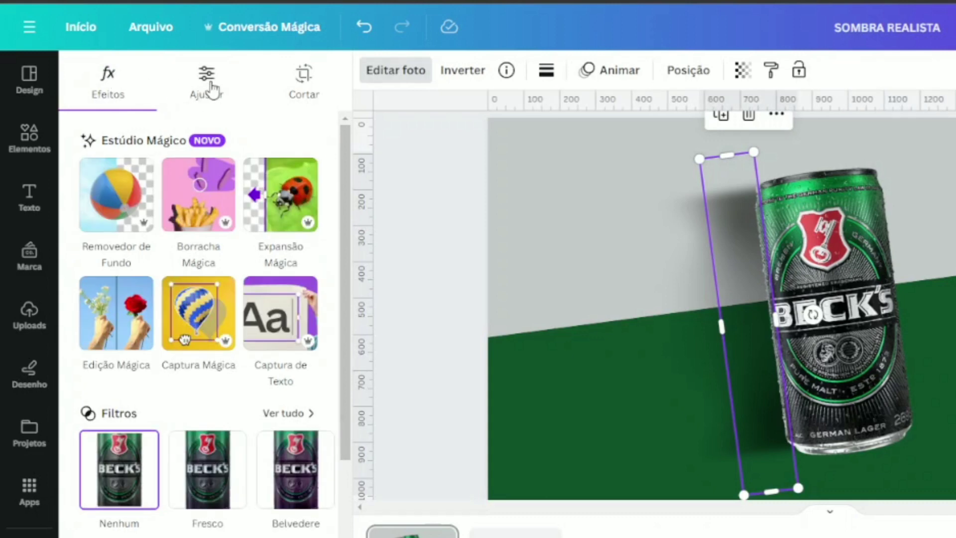
left_click(210, 89)
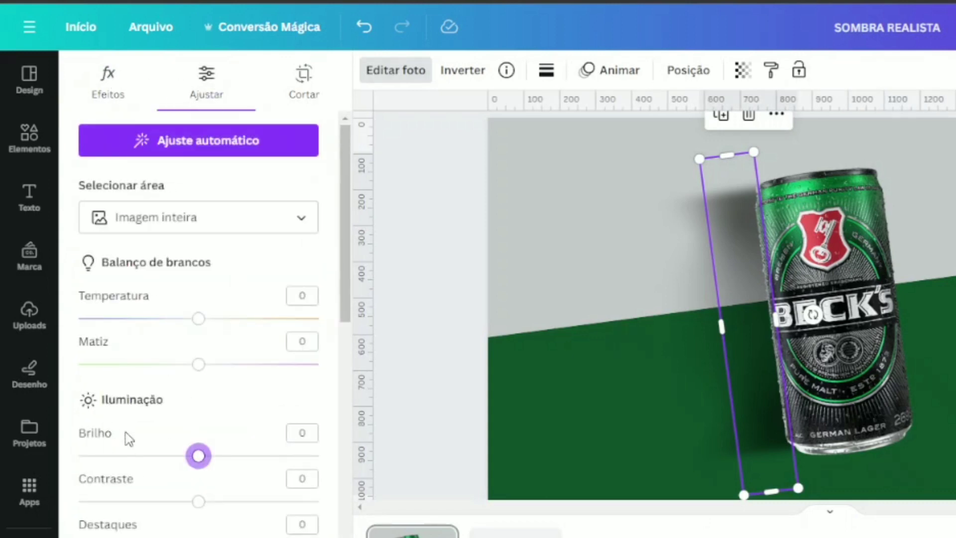
left_click_drag(198, 456, 56, 456)
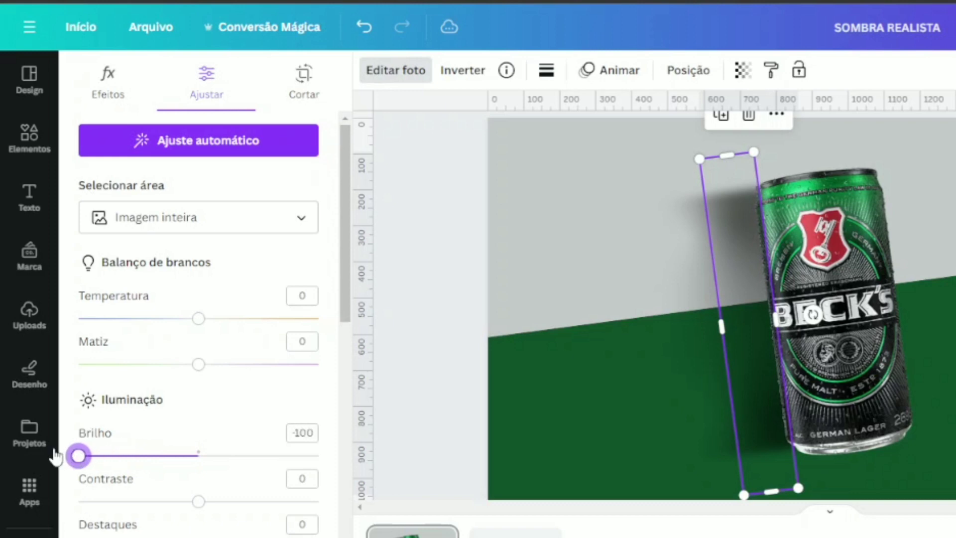
left_click(547, 247)
left_click(596, 211)
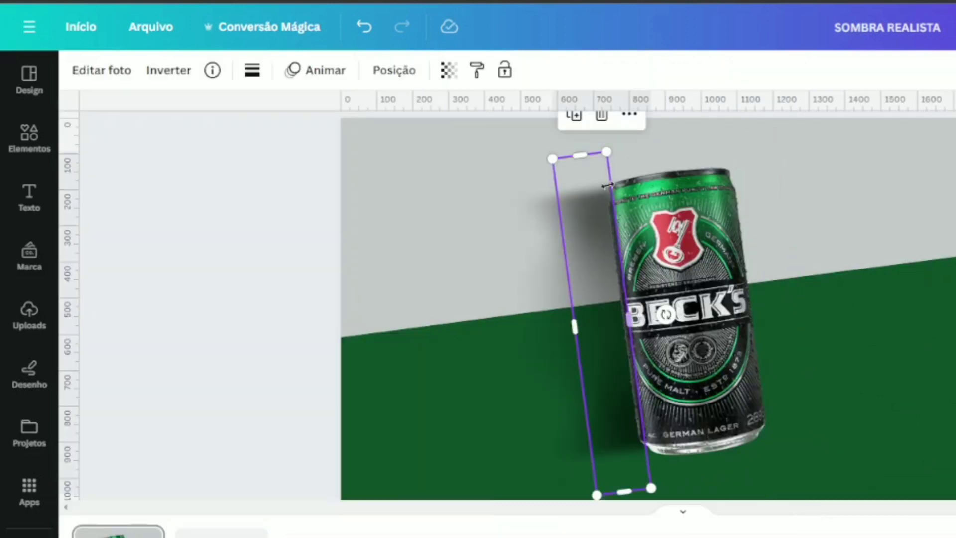
Try a slightly lower transparency value on the darkened can strip and undo the change
left_click(449, 73)
left_click_drag(447, 141, 435, 141)
key("ctrl+z")
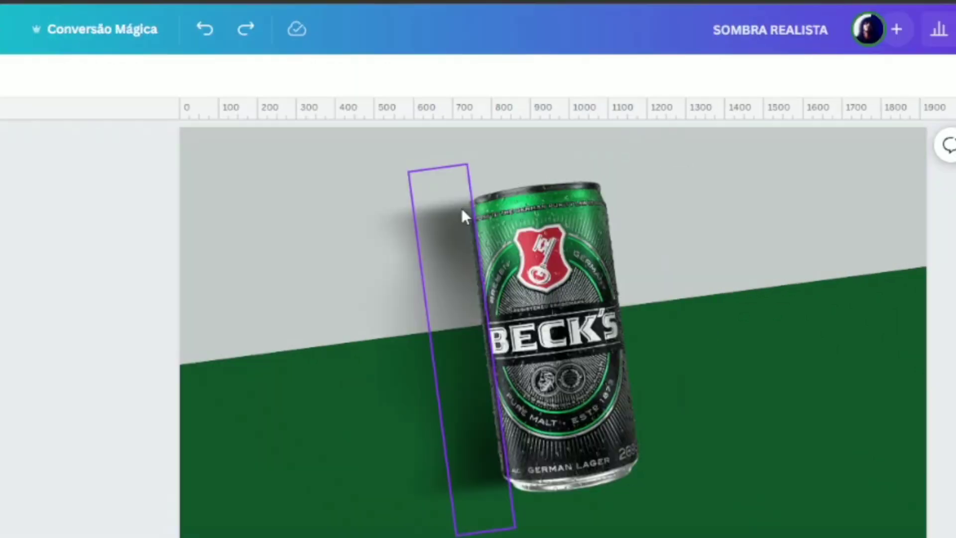
Delete the darkened strip to compare the can's edge without it, and restore the strip
left_click(441, 187)
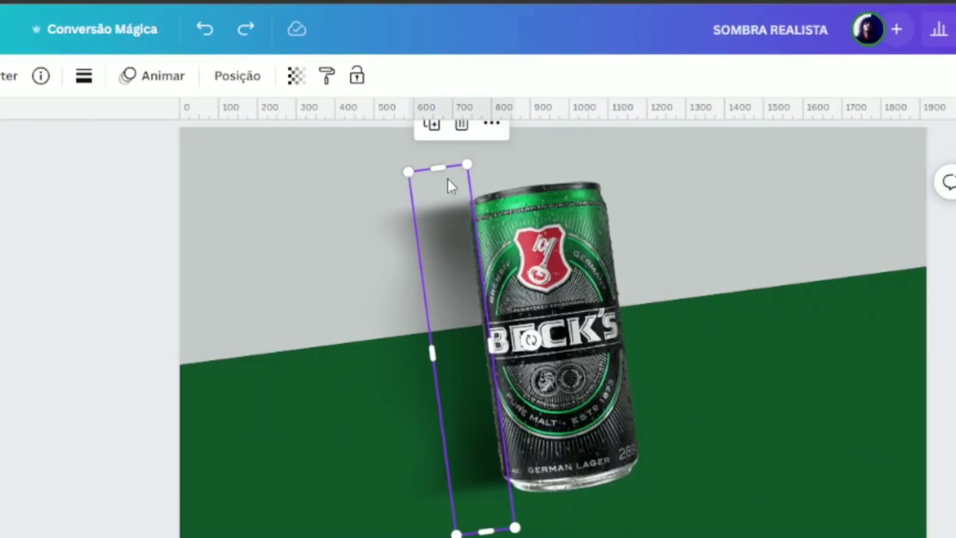
left_click(461, 125)
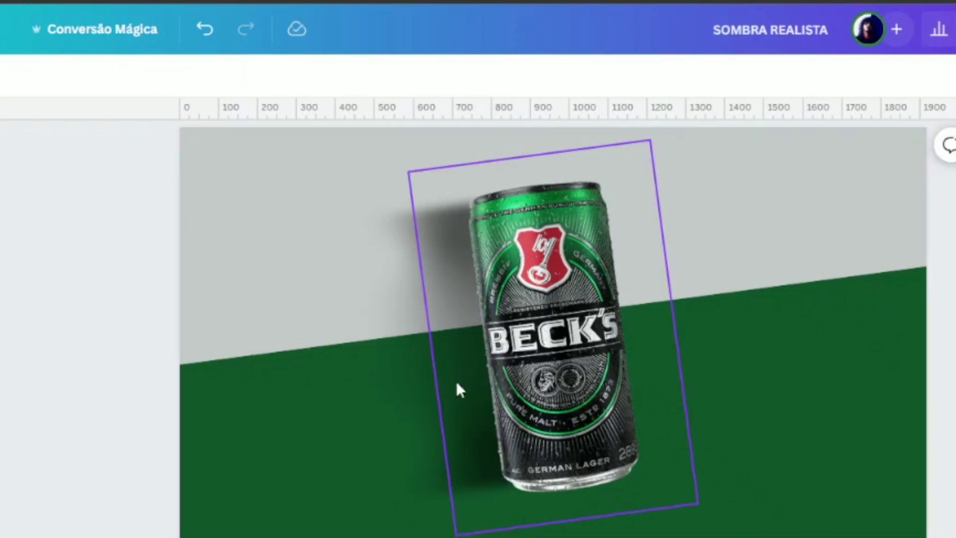
left_click(204, 30)
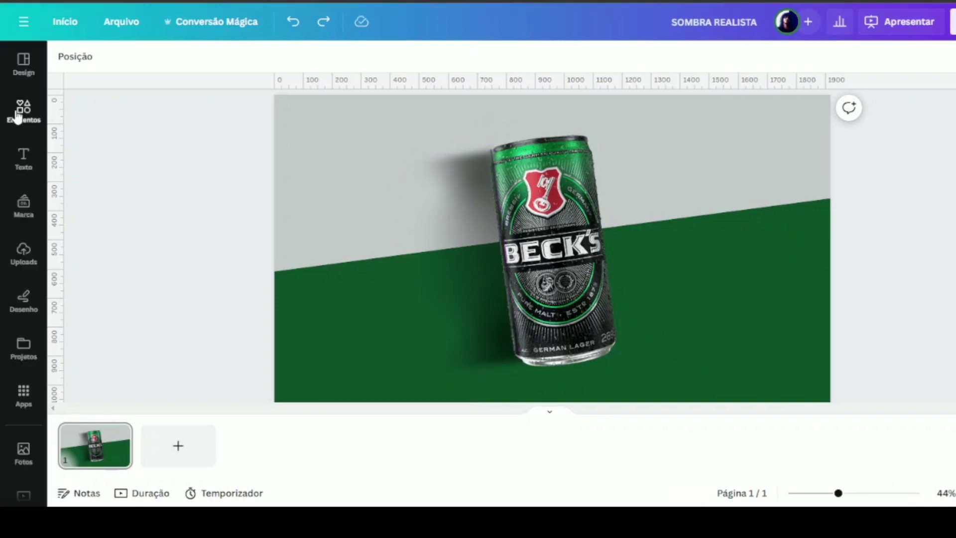
Insert the blurred black oblong shadow graphic from further down the "sombras" results
left_click(25, 119)
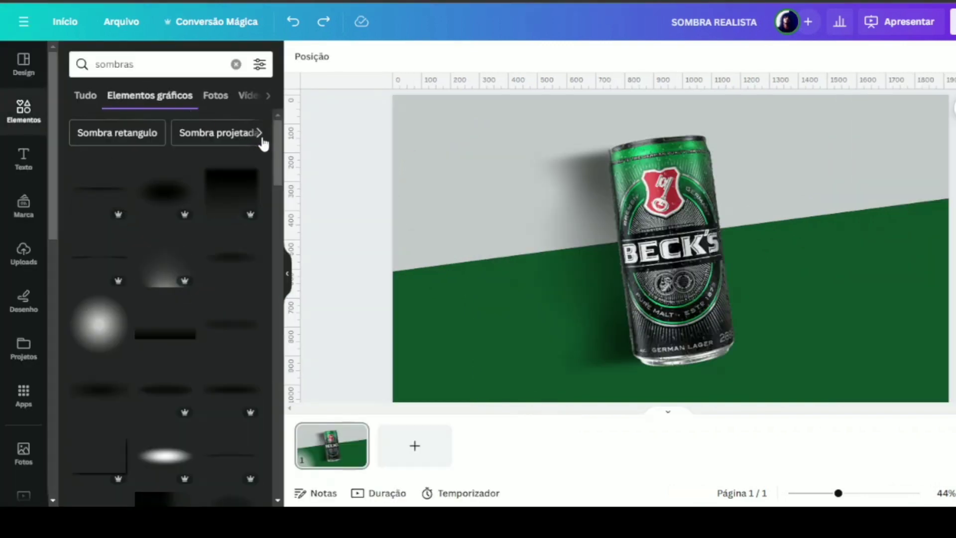
scroll(276, 144, "down", 1)
left_click_drag(276, 144, 280, 395)
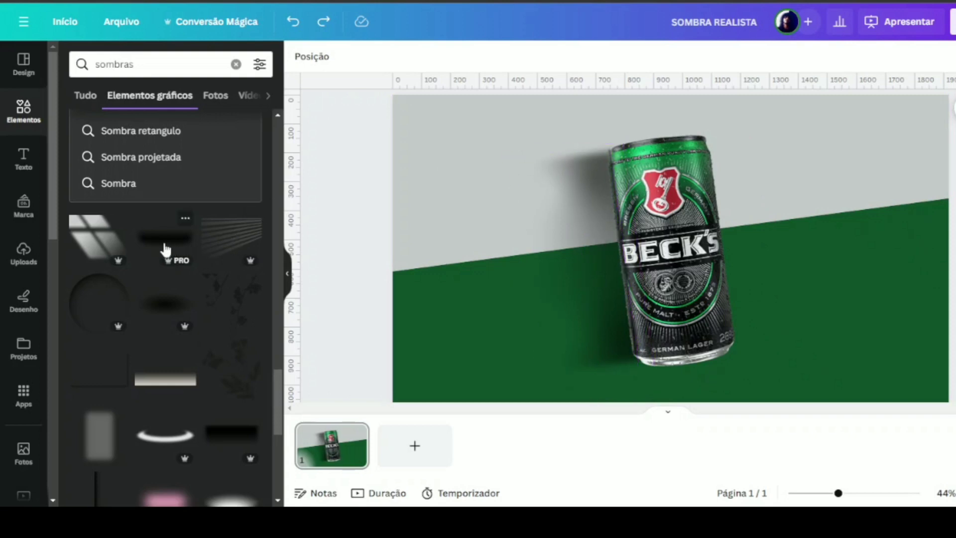
left_click(180, 250)
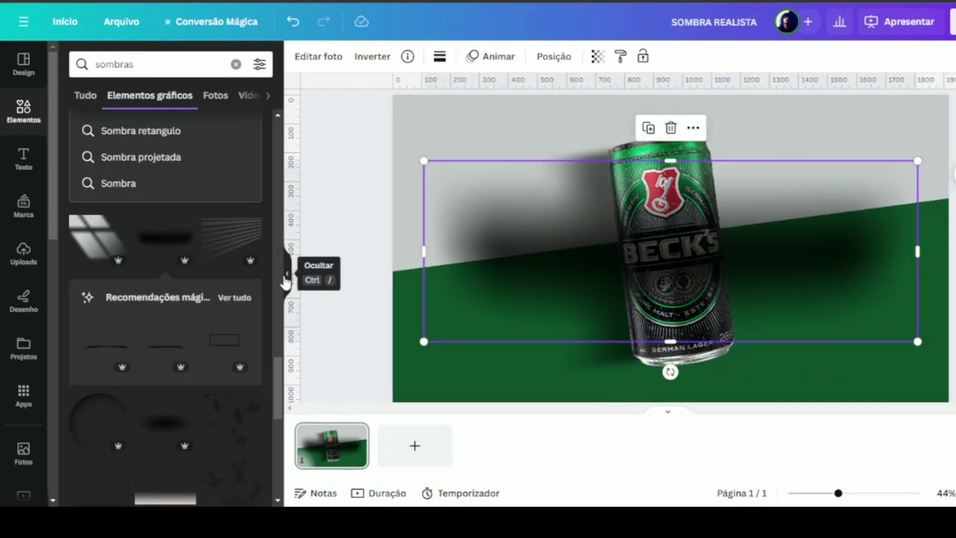
left_click(287, 273)
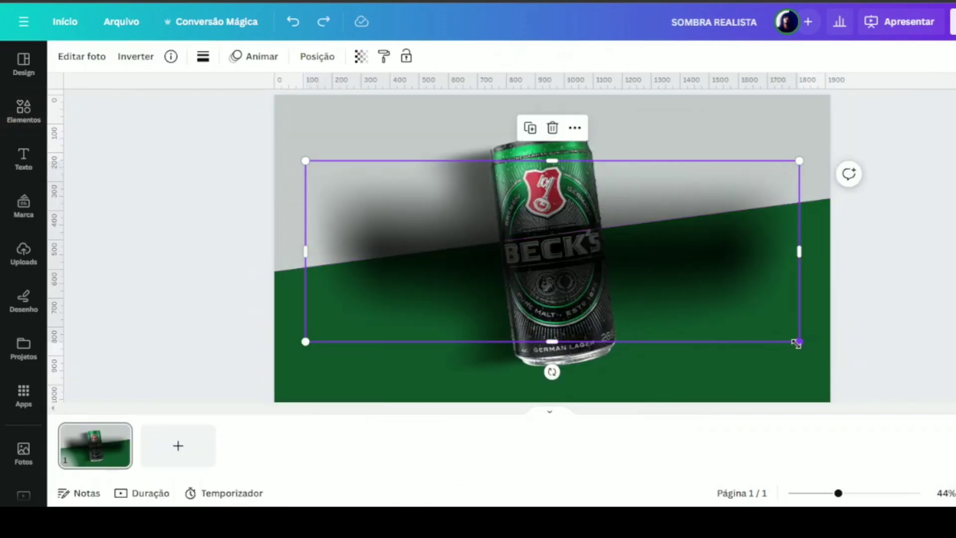
Rotate the oblong shadow to 83.1°, place it along the can's left edge, and resize it to about 754 × 276 px
left_click_drag(800, 342, 448, 260)
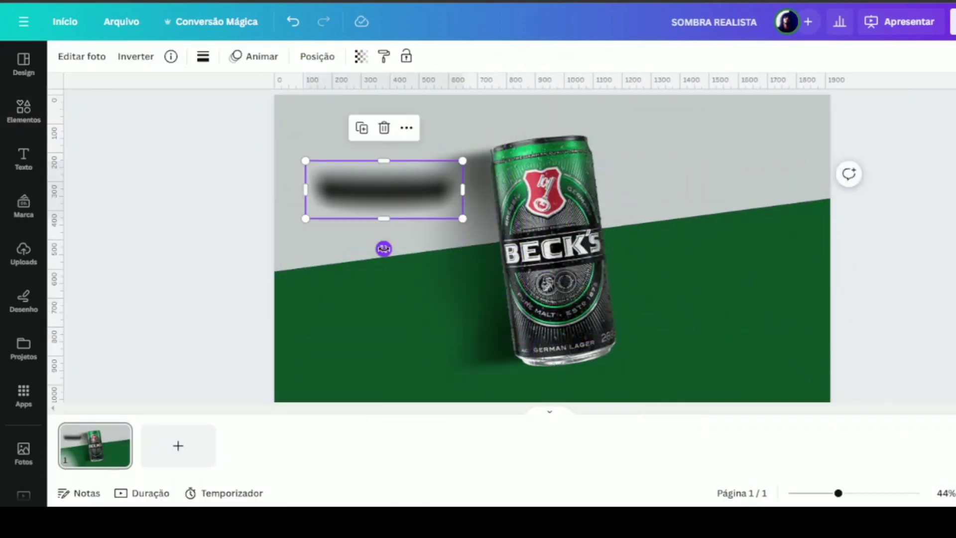
left_click_drag(383, 249, 325, 197)
left_click_drag(385, 184, 464, 209)
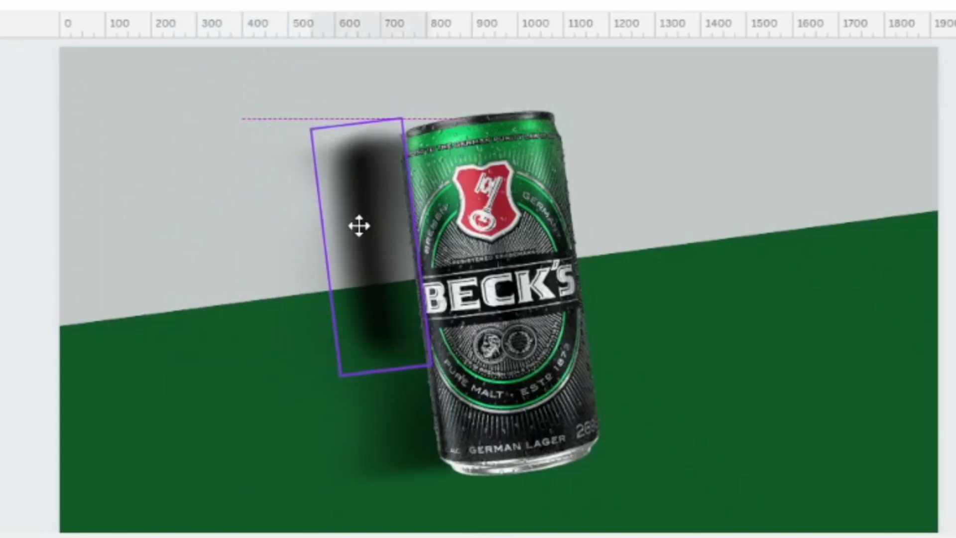
left_click_drag(360, 226, 395, 214)
left_click_drag(471, 367, 486, 470)
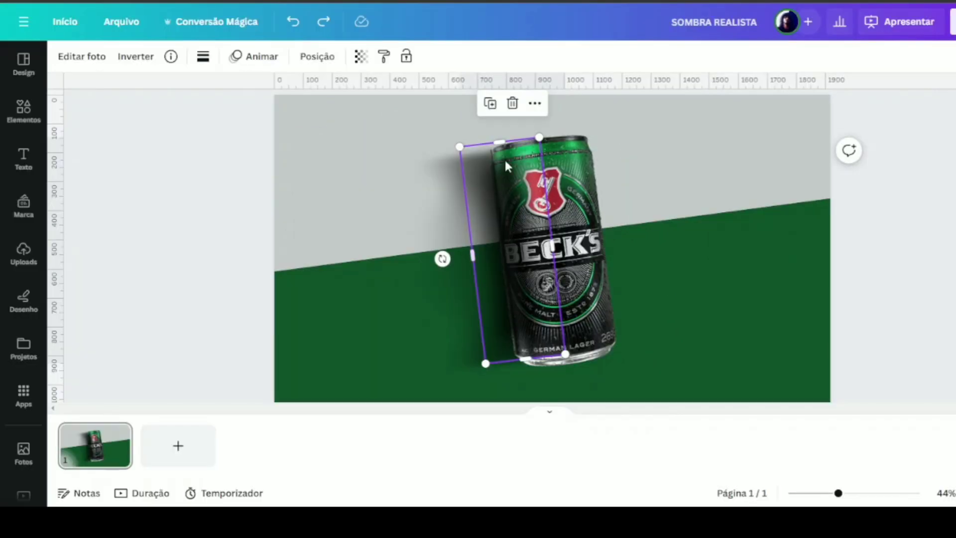
Move the oblong shadow's layer directly below the original can and above the first shadow
left_click(317, 58)
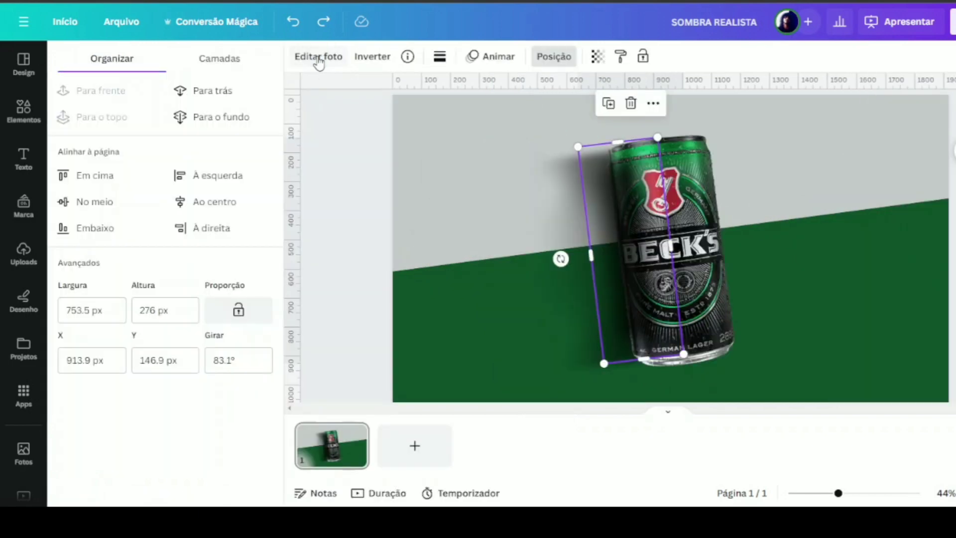
left_click(238, 61)
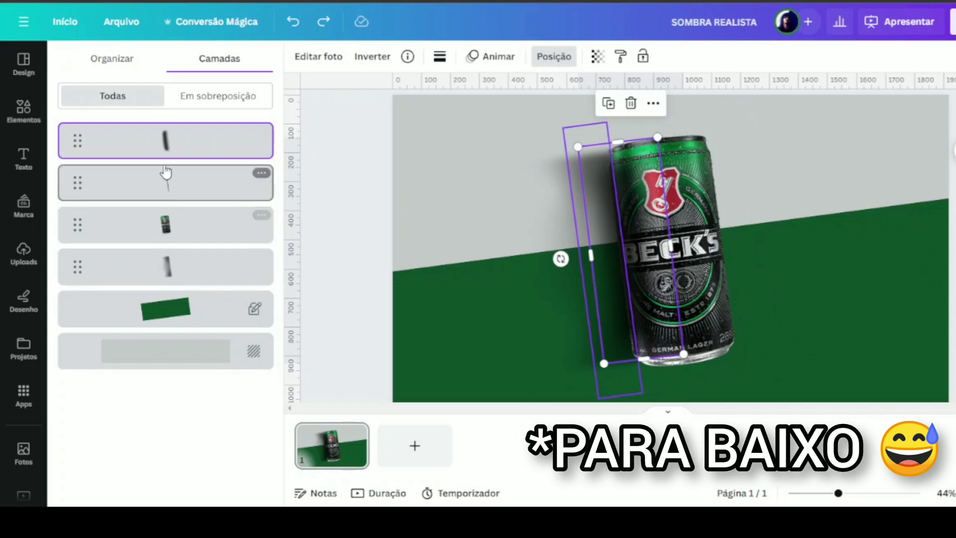
left_click_drag(166, 143, 172, 244)
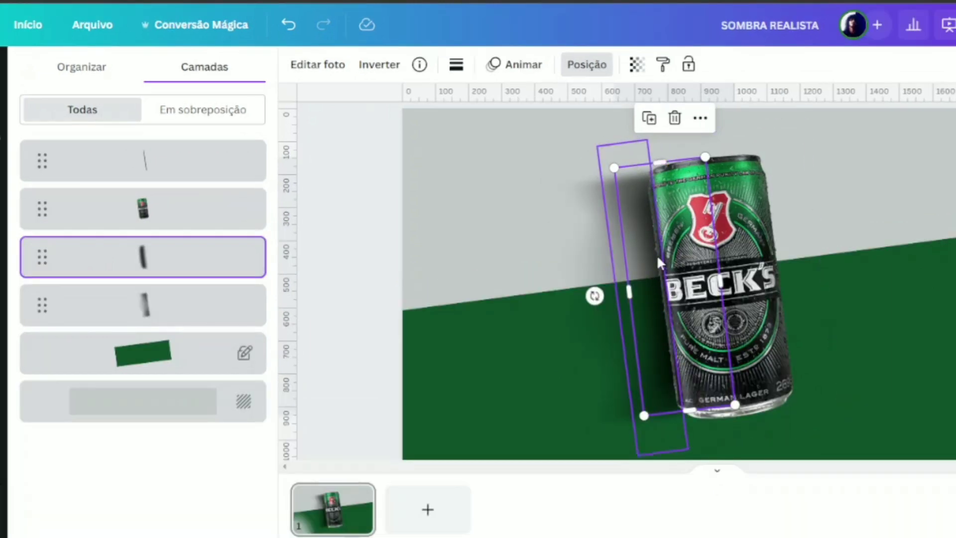
Set the oblong shadow's transparency to 90
left_click(637, 66)
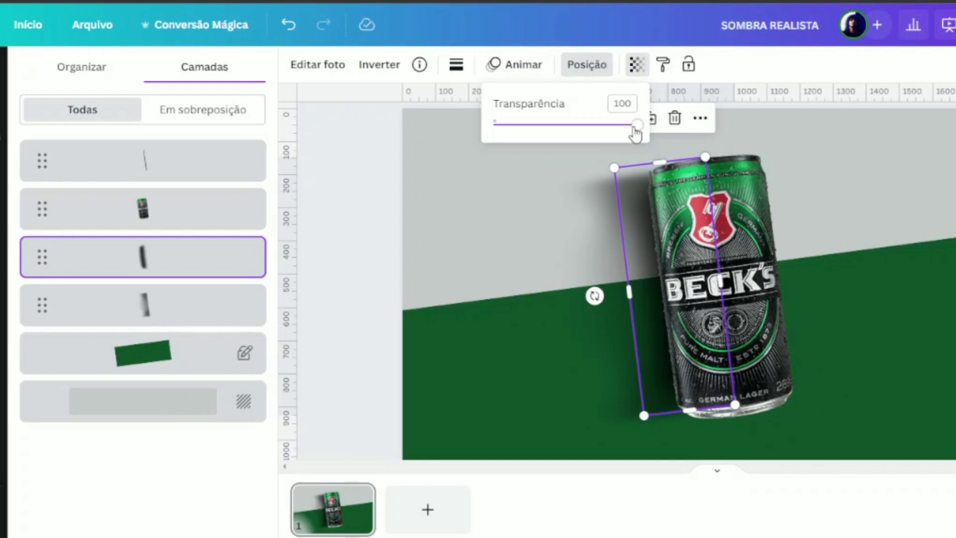
left_click_drag(637, 125, 623, 131)
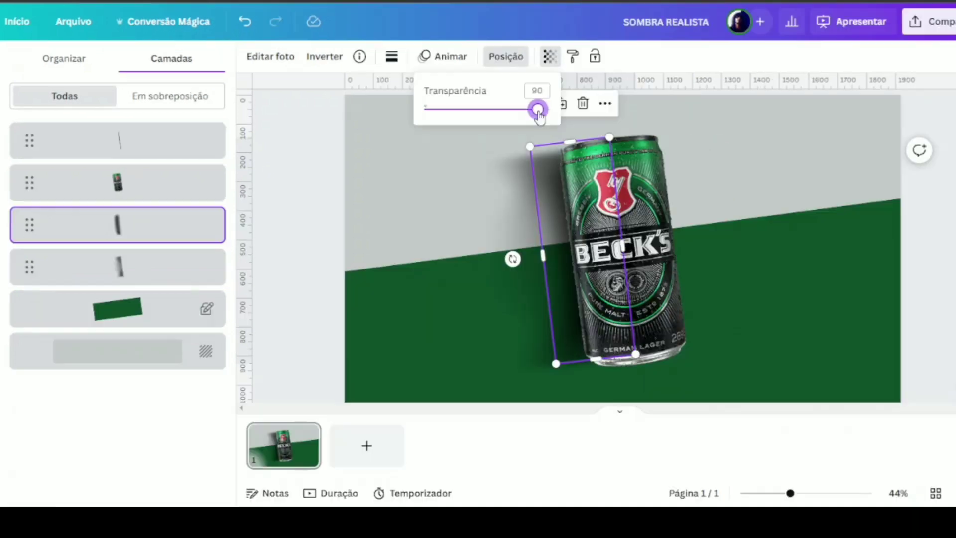
left_click(275, 192)
left_click(274, 192)
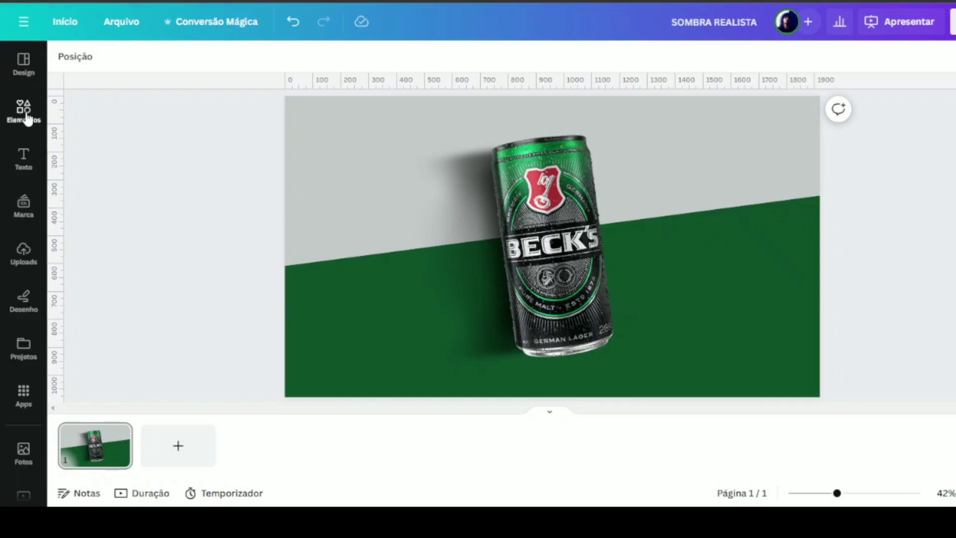
Search the graphic elements for "luz" and insert the row of five white spotlights
left_click(23, 111)
left_click(164, 66)
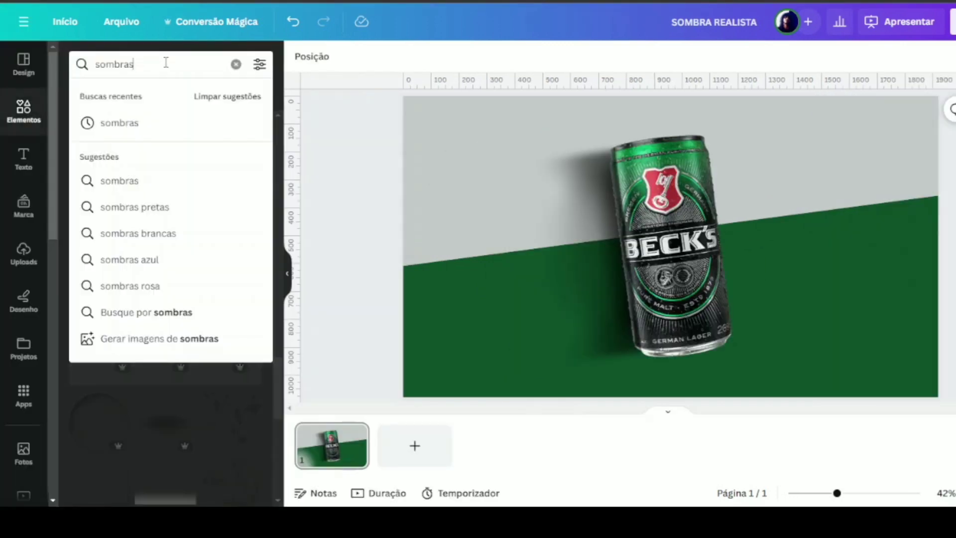
key("ctrl+a")
key("BackSpace")
type("luz")
key("Return")
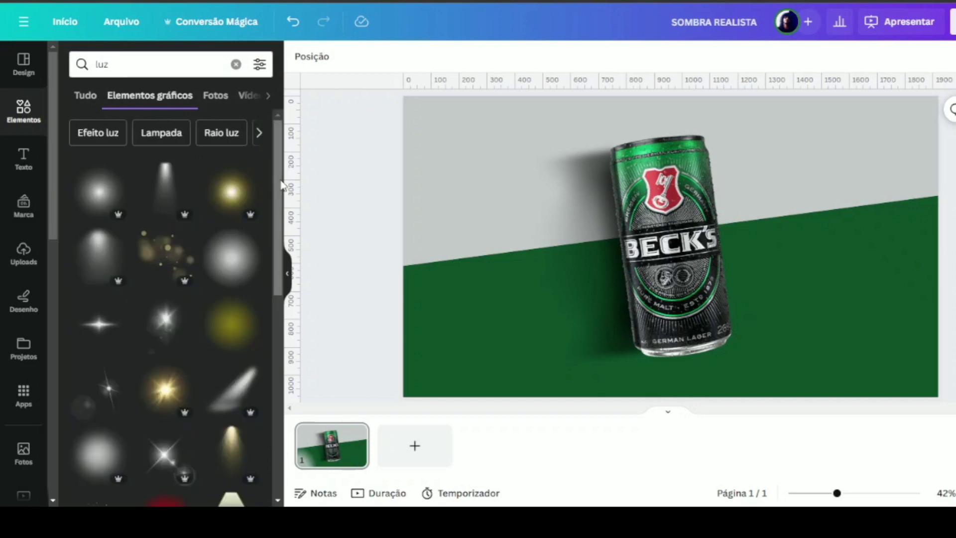
scroll(287, 335, "down", 3)
scroll(279, 349, "down", 10)
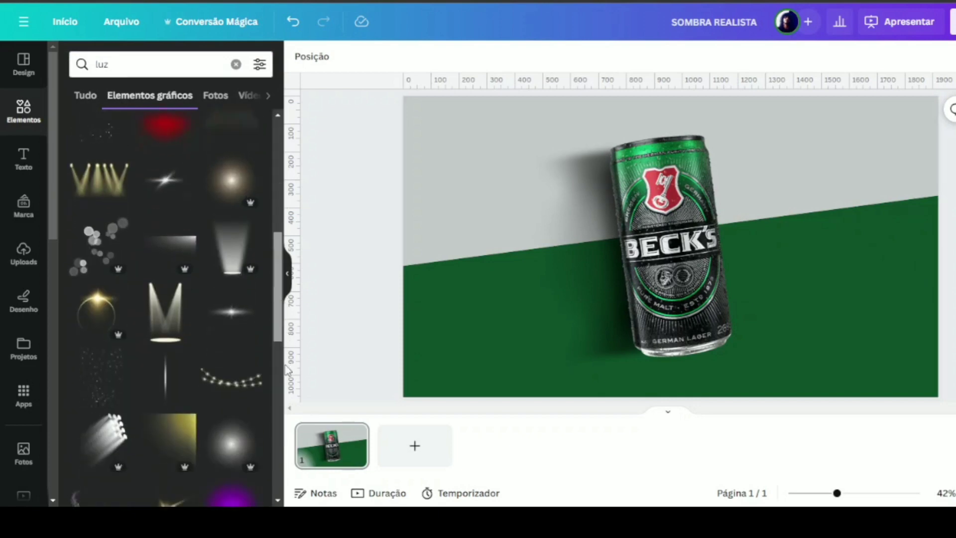
scroll(279, 392, "down", 5)
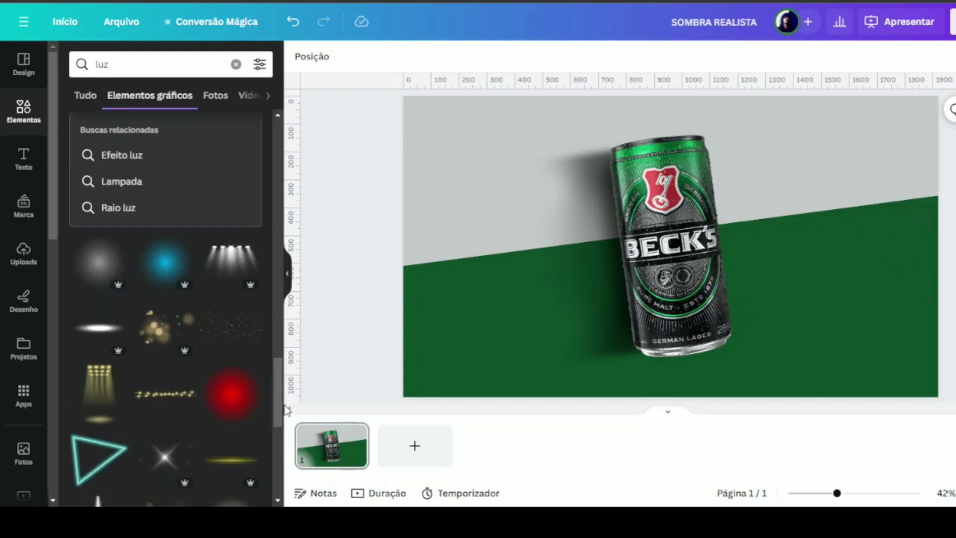
left_click(233, 265)
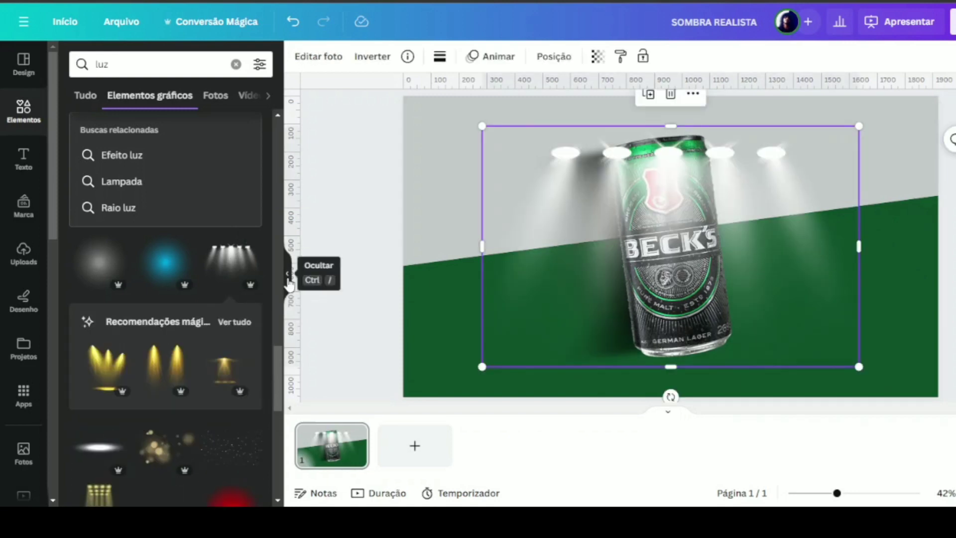
left_click(288, 273)
Shrink the row of spotlights, rotate it so the beams point left, and move it to the design's right edge
left_click_drag(737, 366, 588, 269)
left_click_drag(476, 300, 418, 205)
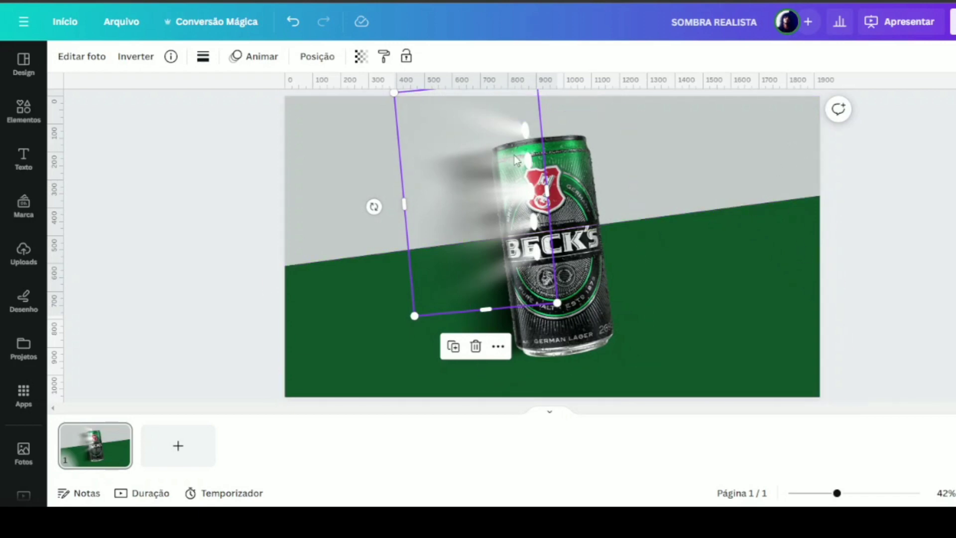
left_click_drag(474, 117, 746, 118)
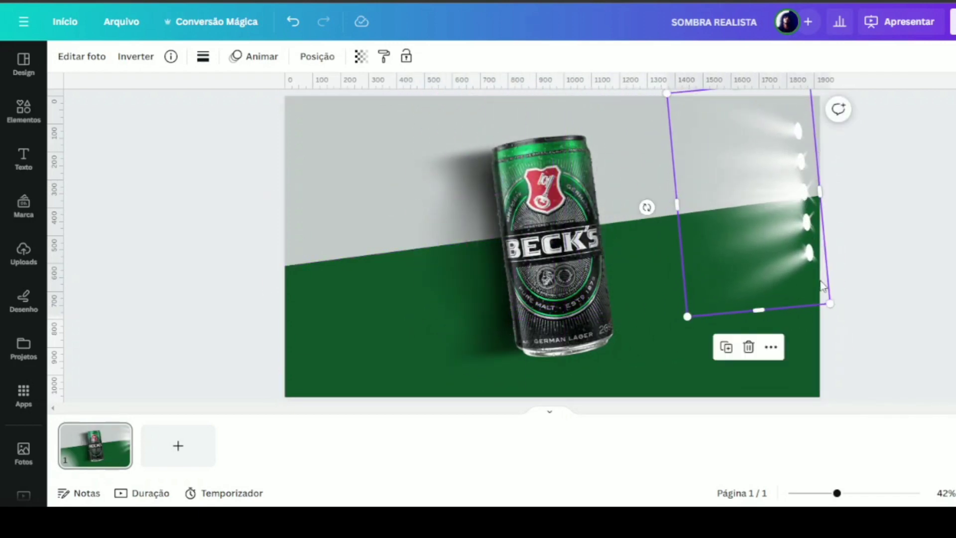
Enlarge the spotlights and shift the lamps beyond the design's right edge so only the light beams fall on the background
left_click_drag(829, 300, 864, 346)
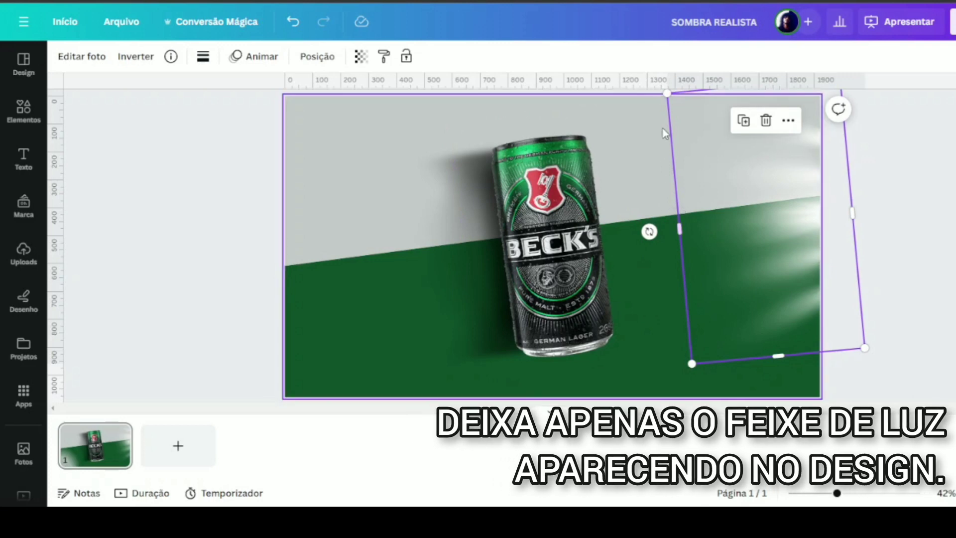
left_click_drag(679, 229, 355, 140)
left_click_drag(874, 360, 869, 235)
left_click_drag(787, 227, 786, 193)
scroll(792, 192, "up", 1)
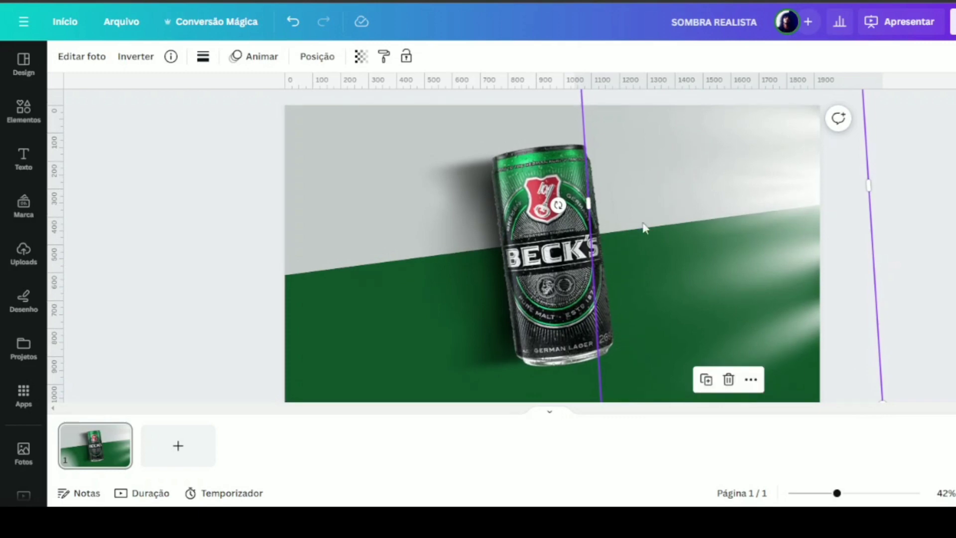
left_click(618, 244)
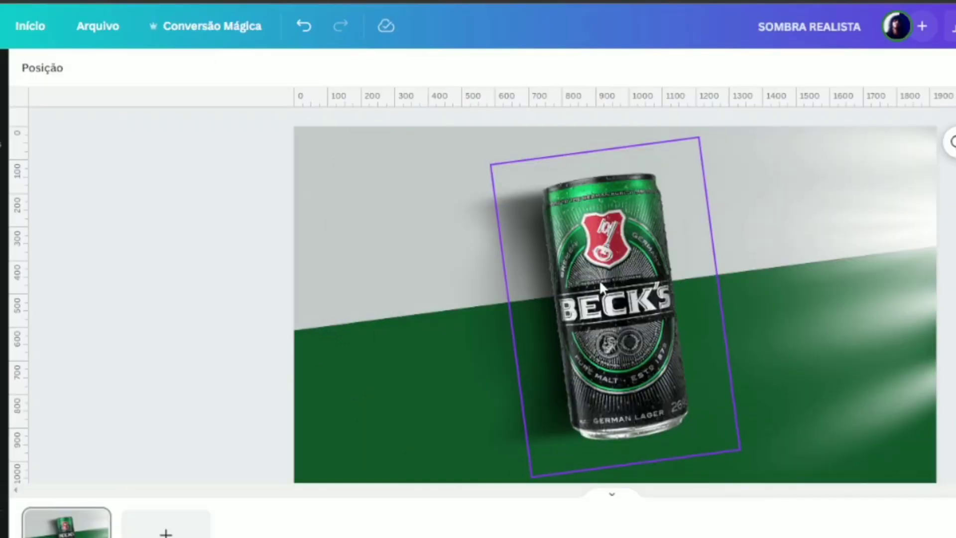
Duplicate the oblong shadow whose layer lies directly below the can
left_click(478, 262)
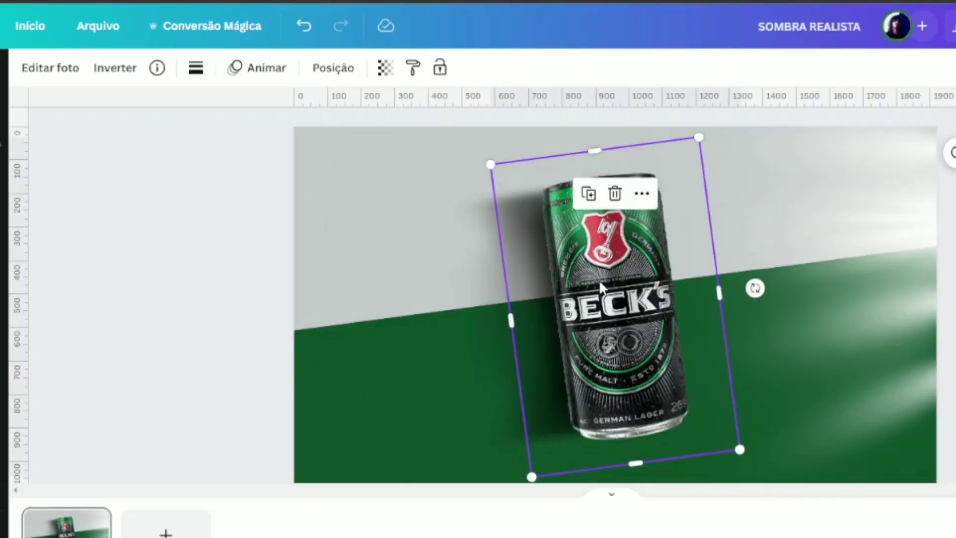
left_click(342, 75)
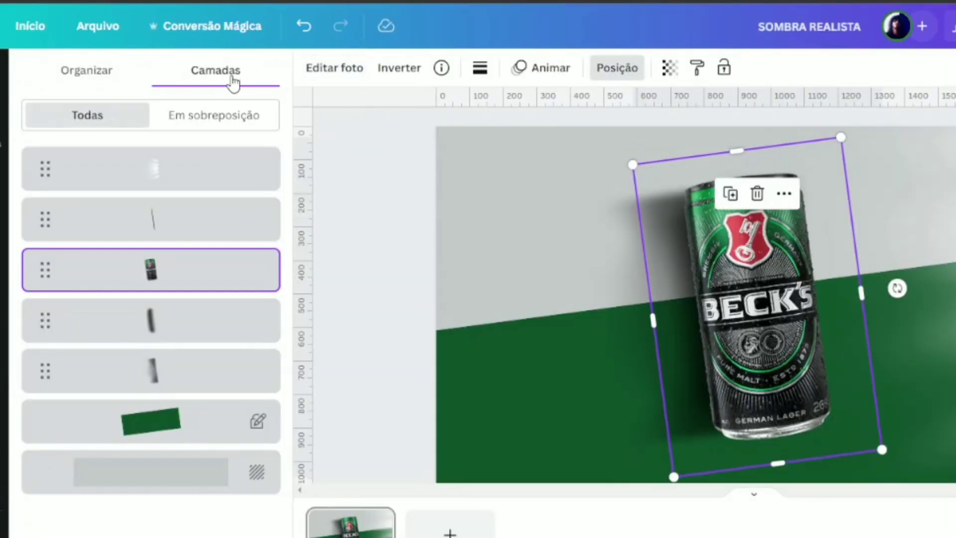
left_click(157, 335)
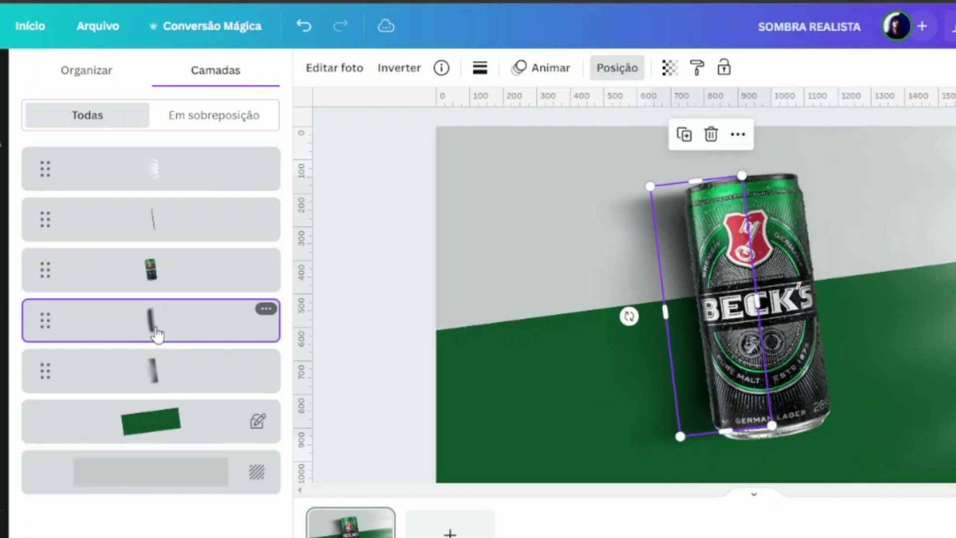
left_click(266, 311)
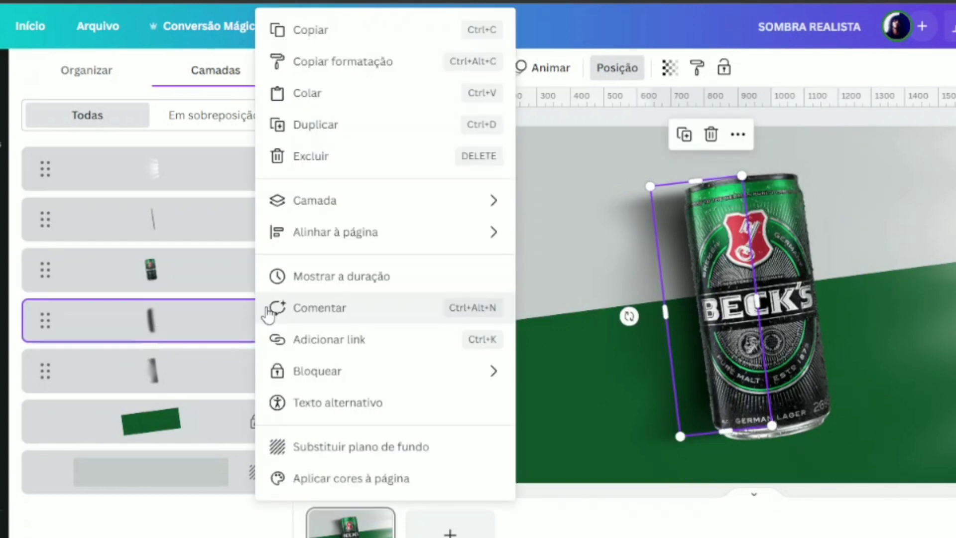
left_click(315, 131)
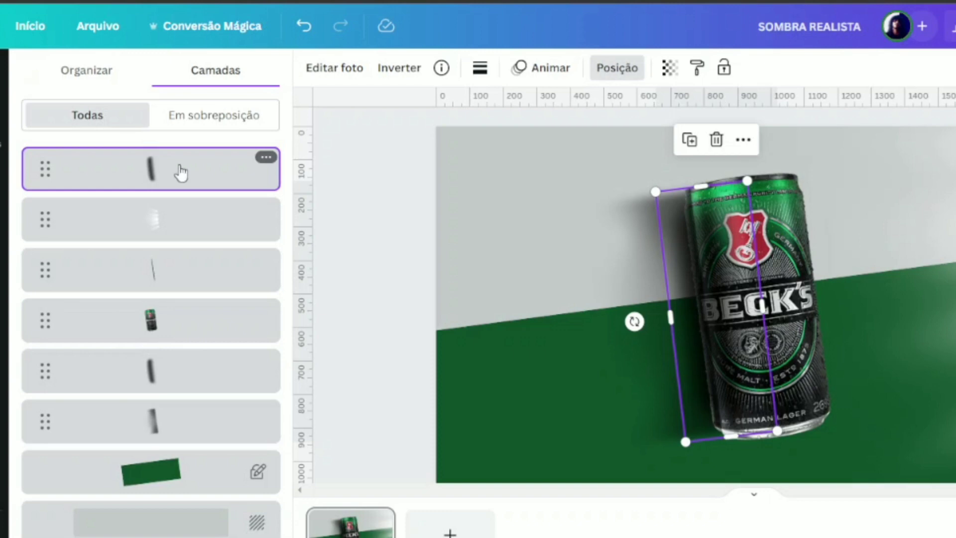
Apply the Cereja preset of the Duotone effect to the duplicated shadow
left_click(332, 70)
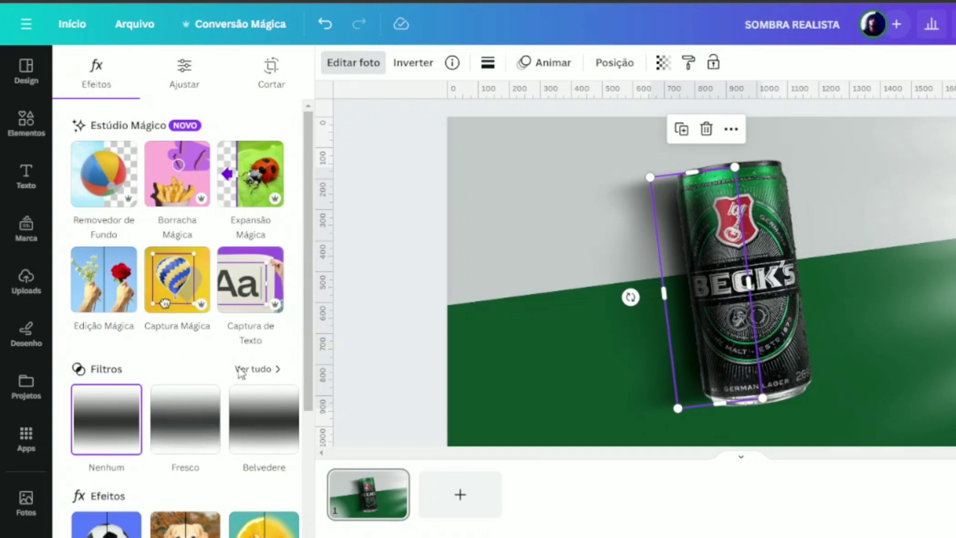
scroll(213, 341, "down", 3)
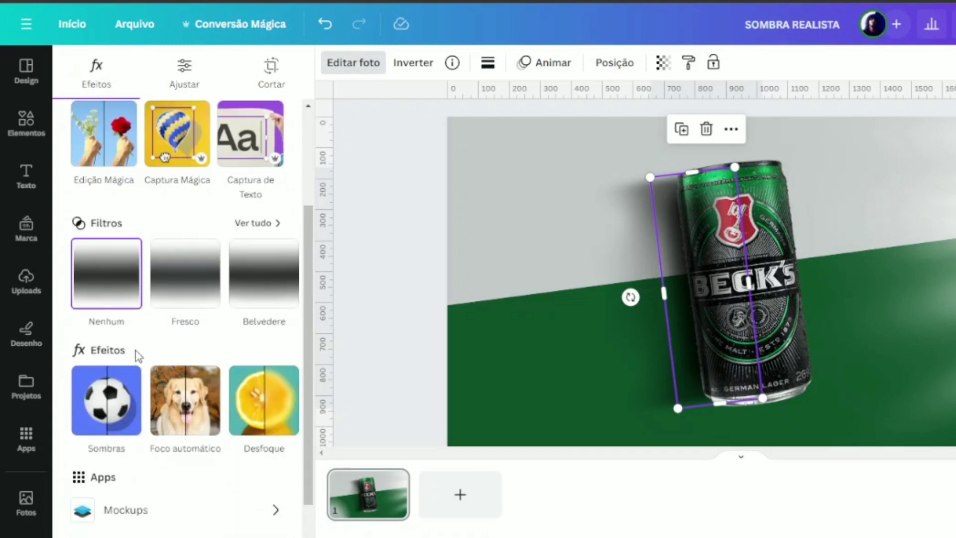
left_click(285, 400)
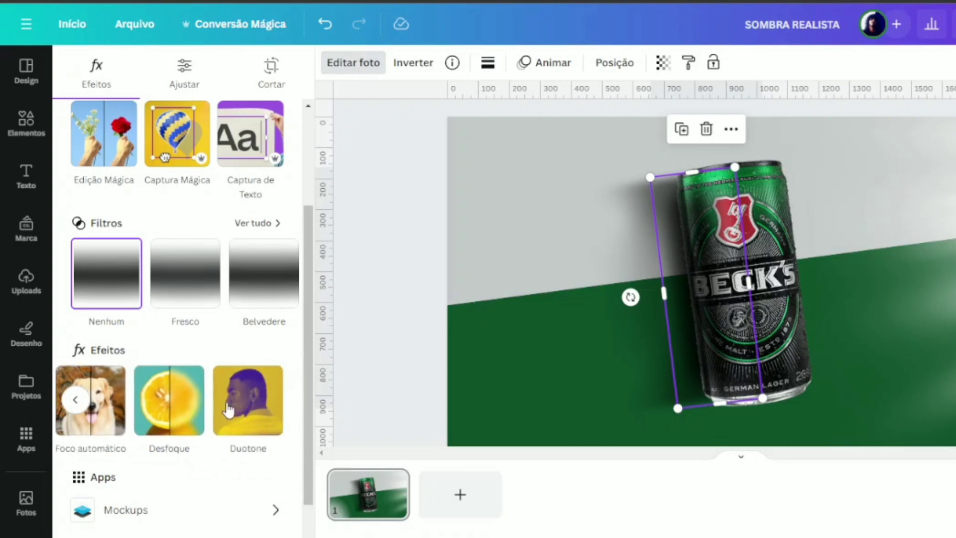
left_click(232, 411)
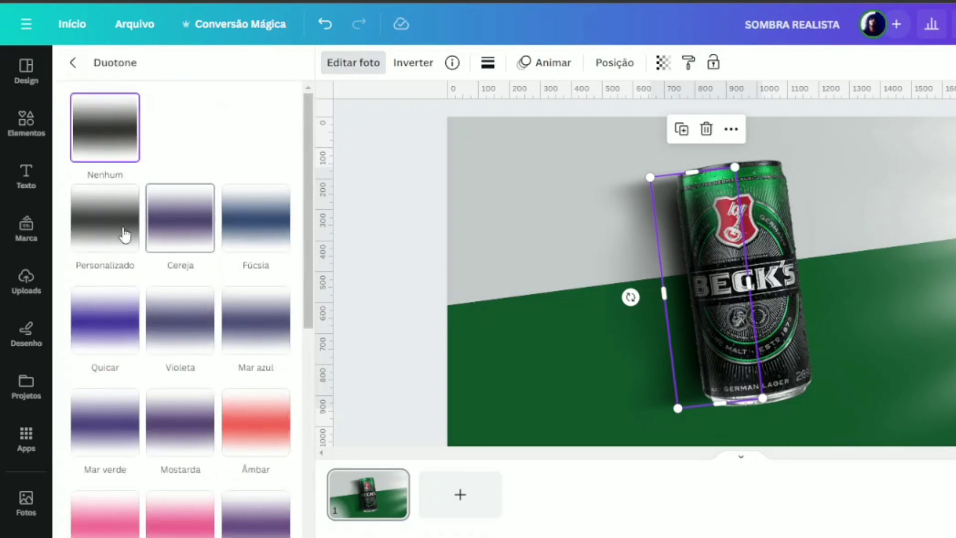
left_click(172, 229)
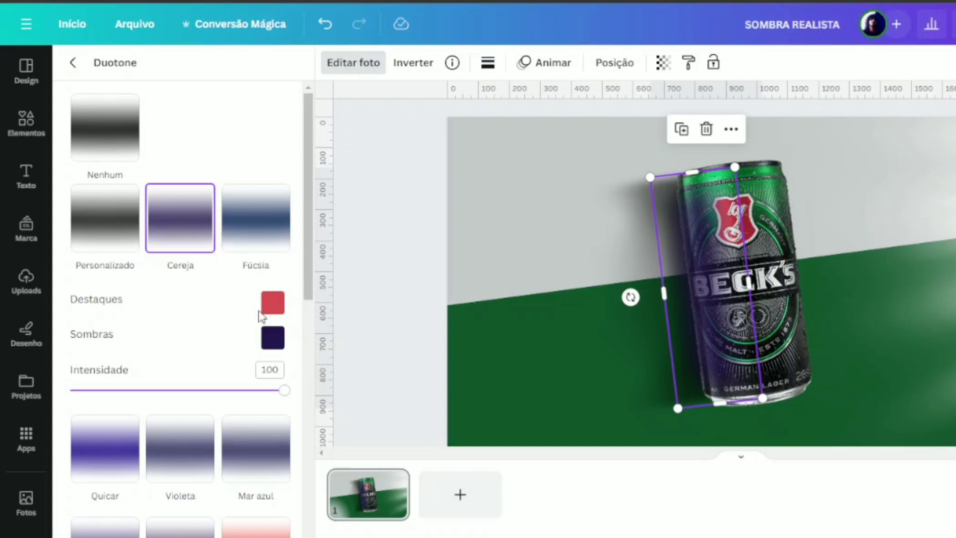
Set both the highlights and shadows colors of the duotone effect to #FFFFFF
left_click(272, 305)
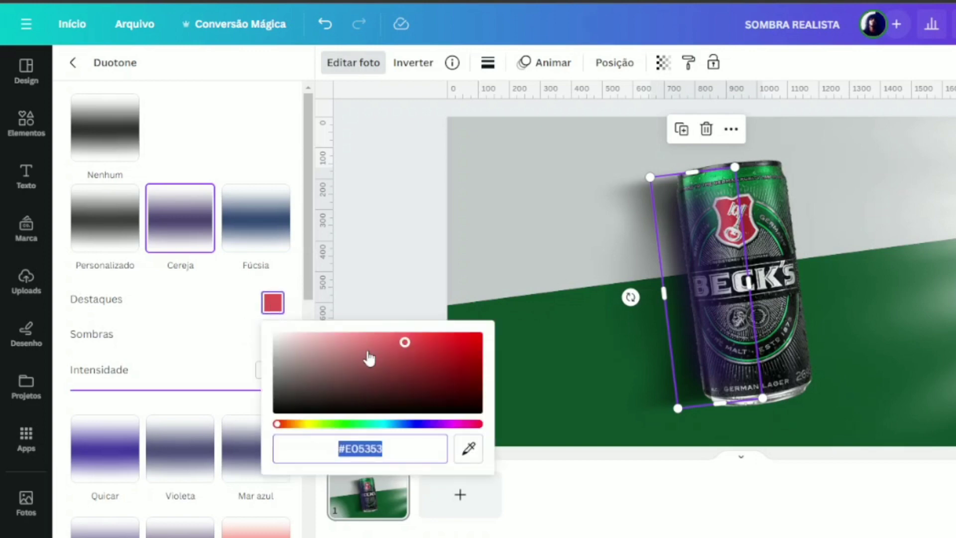
type("#FFFFFF")
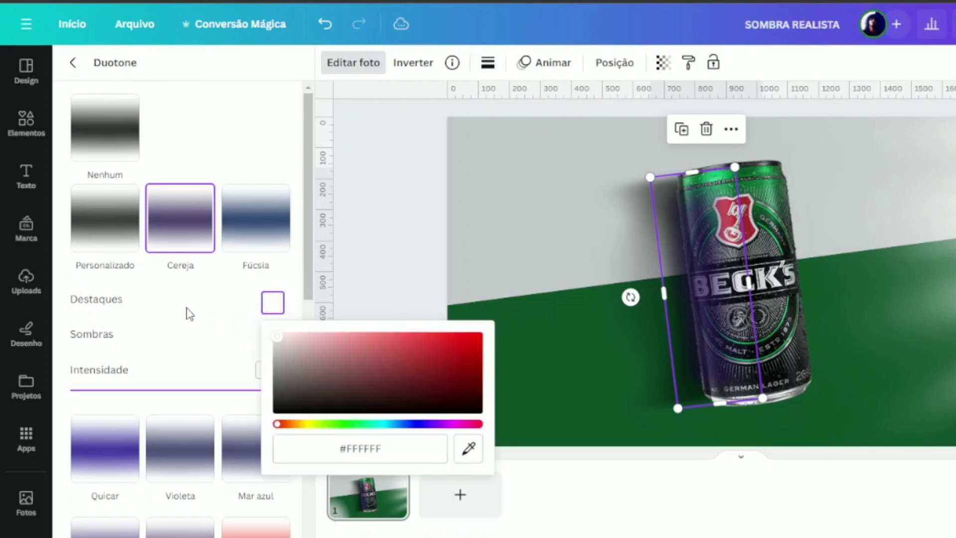
left_click(189, 314)
left_click(272, 338)
type("#A395CF")
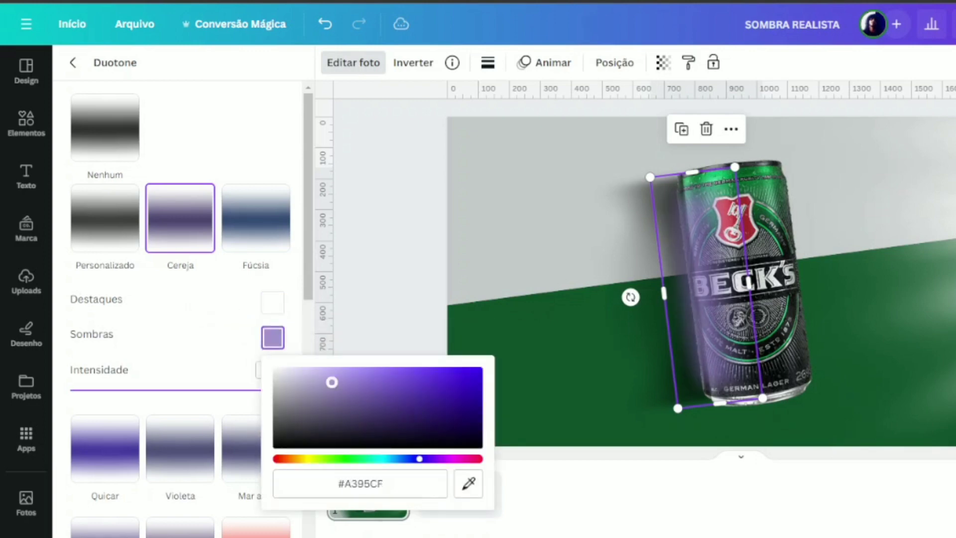
type("#FFFFFF")
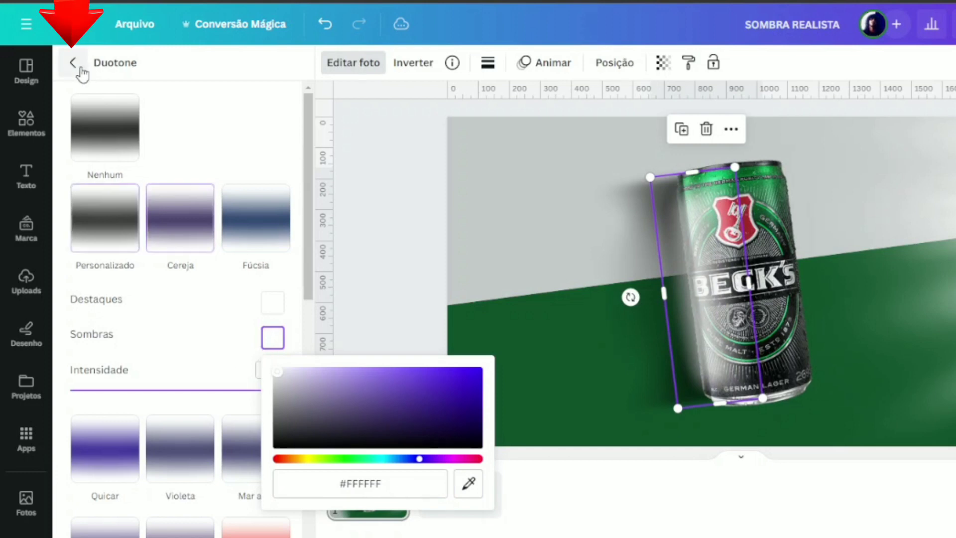
left_click(75, 63)
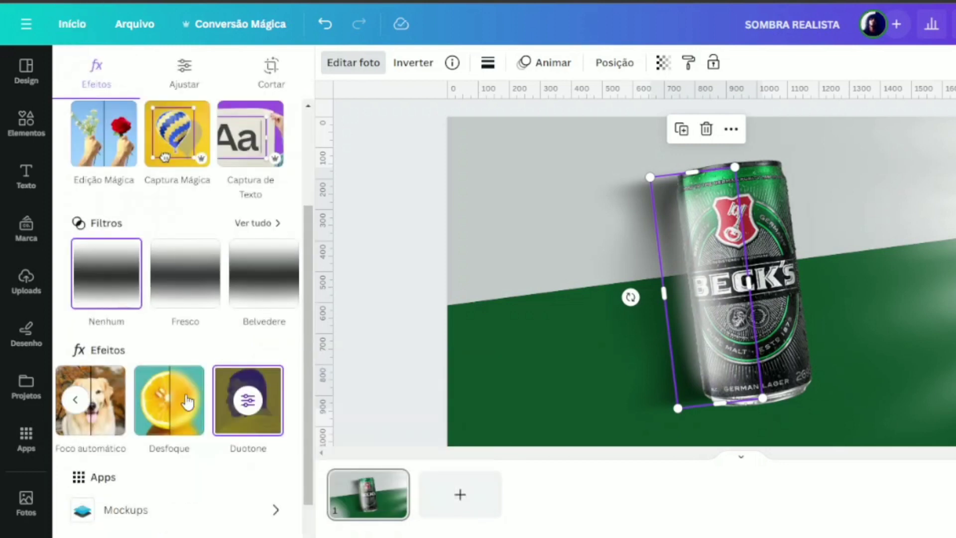
Apply a whole-image blur with intensity 10 to the white shadow copy
left_click(172, 408)
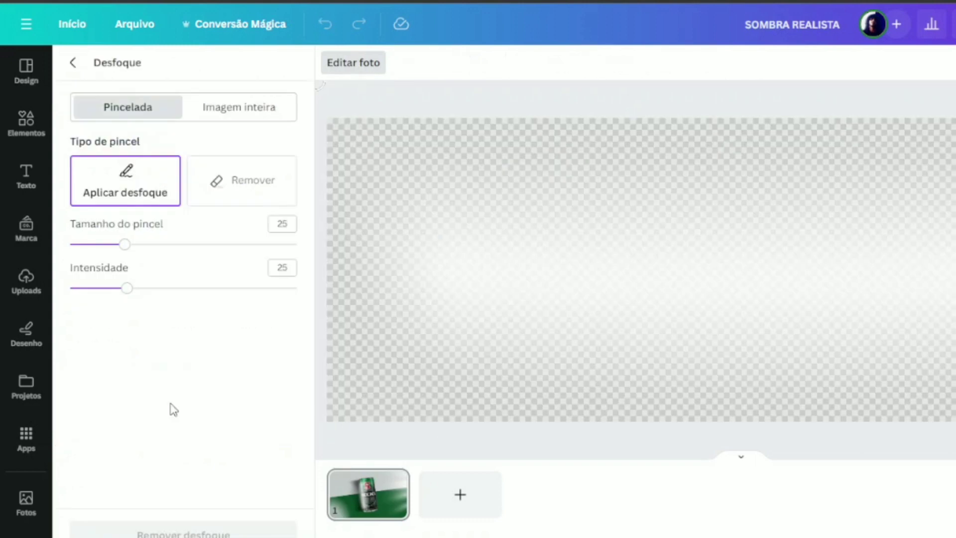
left_click(233, 110)
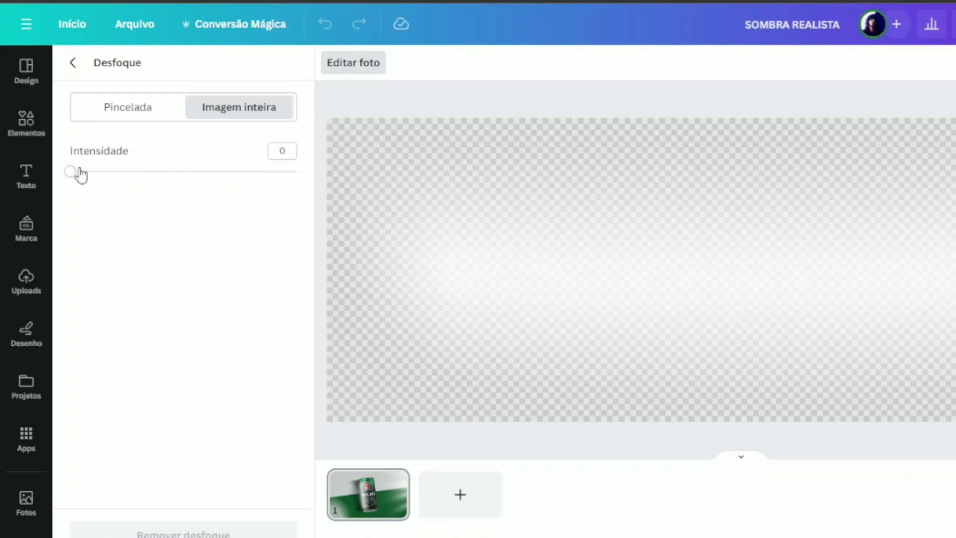
left_click_drag(78, 177, 94, 178)
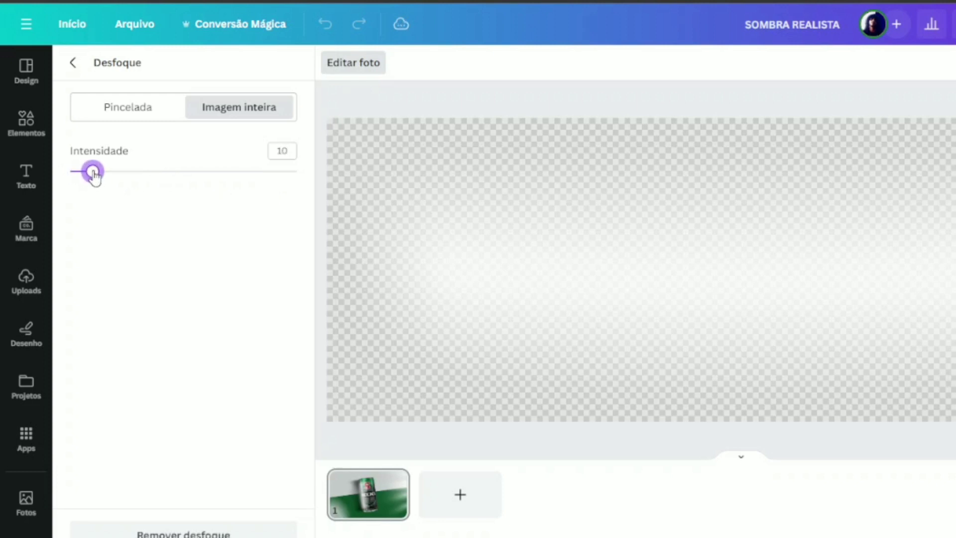
left_click(74, 67)
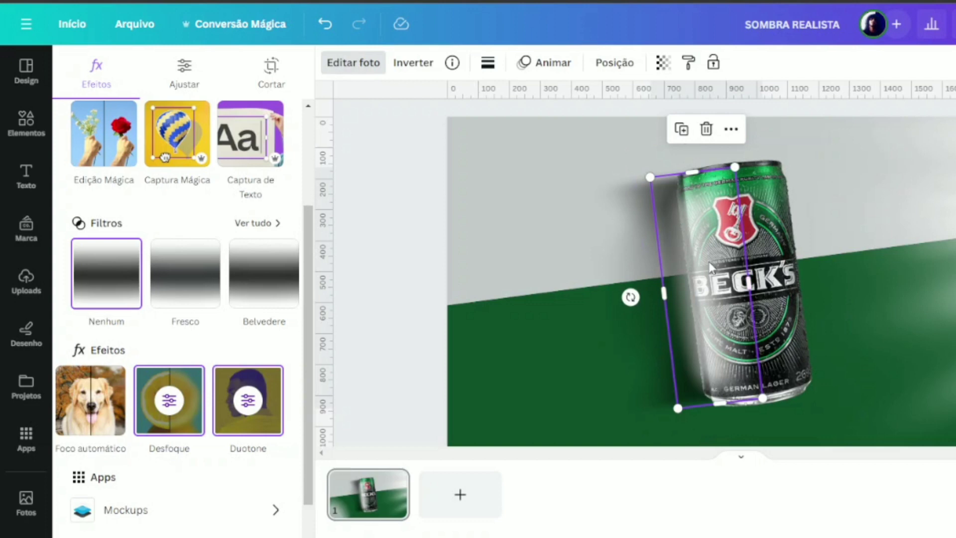
Move the white blurred copy onto the can's right edge as a highlight
left_click_drag(710, 267, 770, 259)
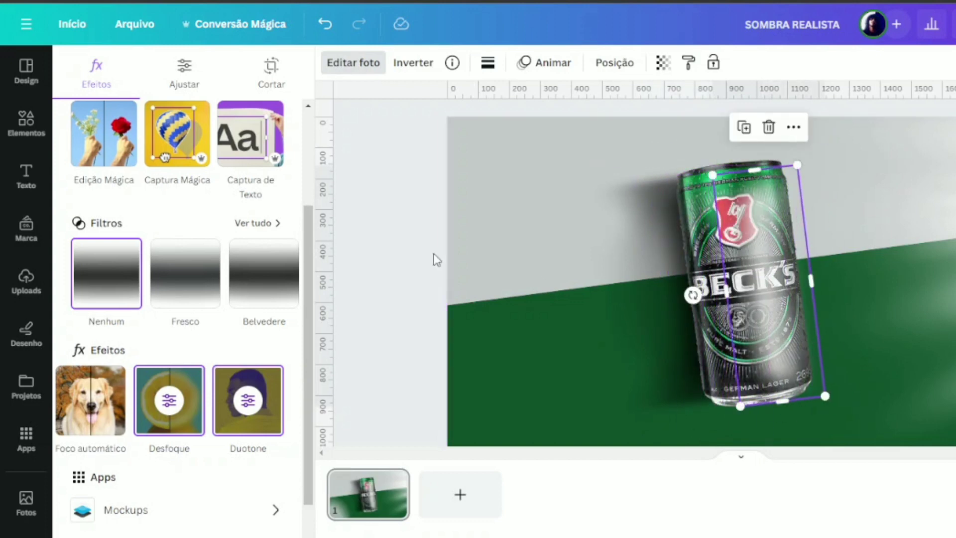
left_click(393, 255)
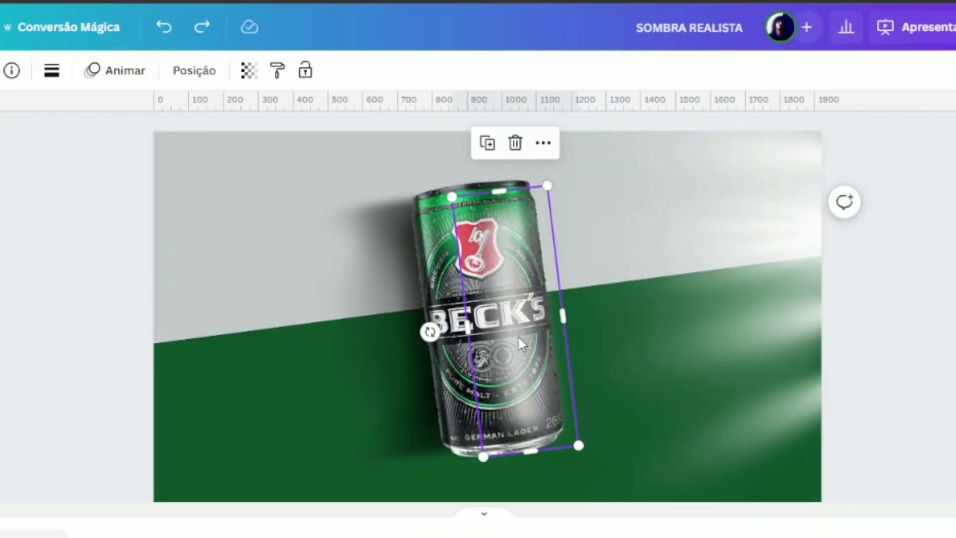
left_click_drag(513, 332, 523, 334)
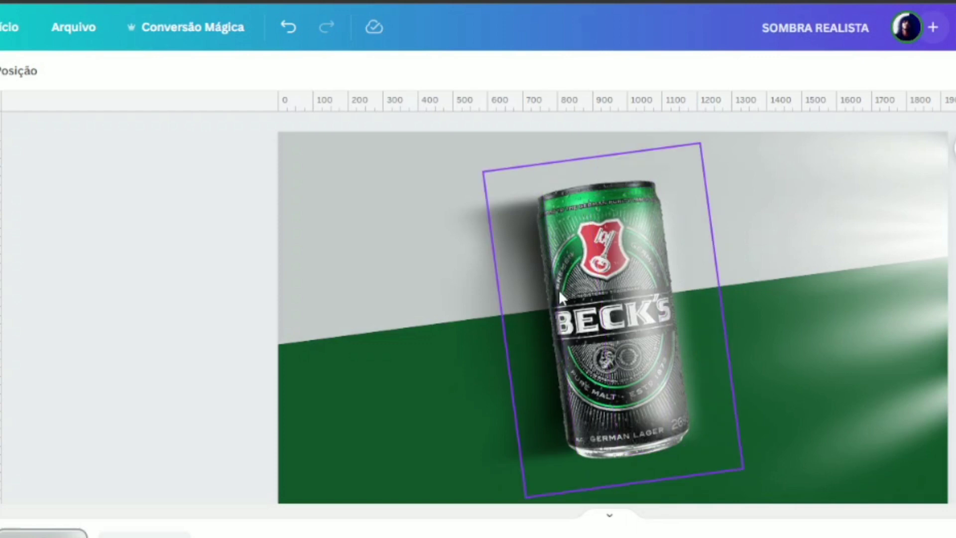
Duplicate the dark oblong shadow below the can again, placing the copy above all other layers
left_click(598, 233)
left_click(585, 232)
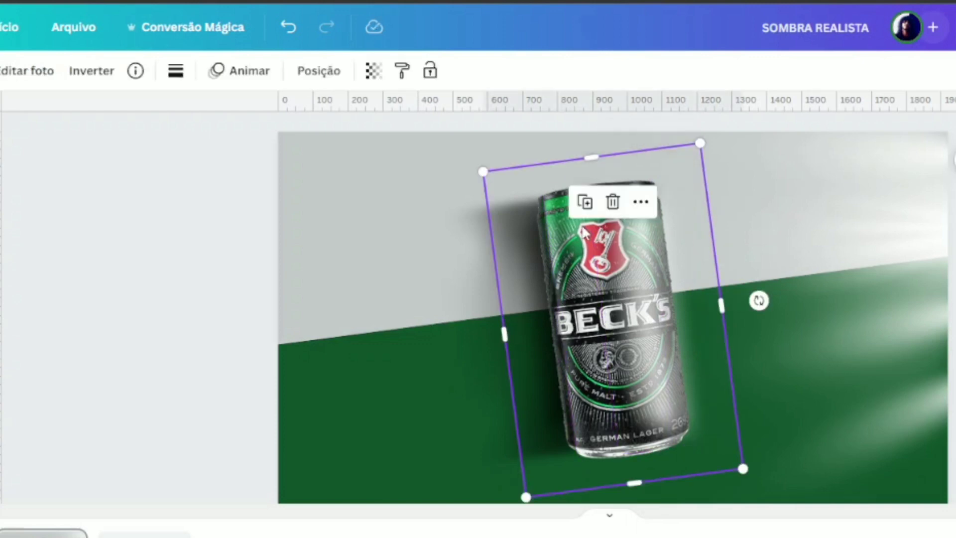
left_click(320, 71)
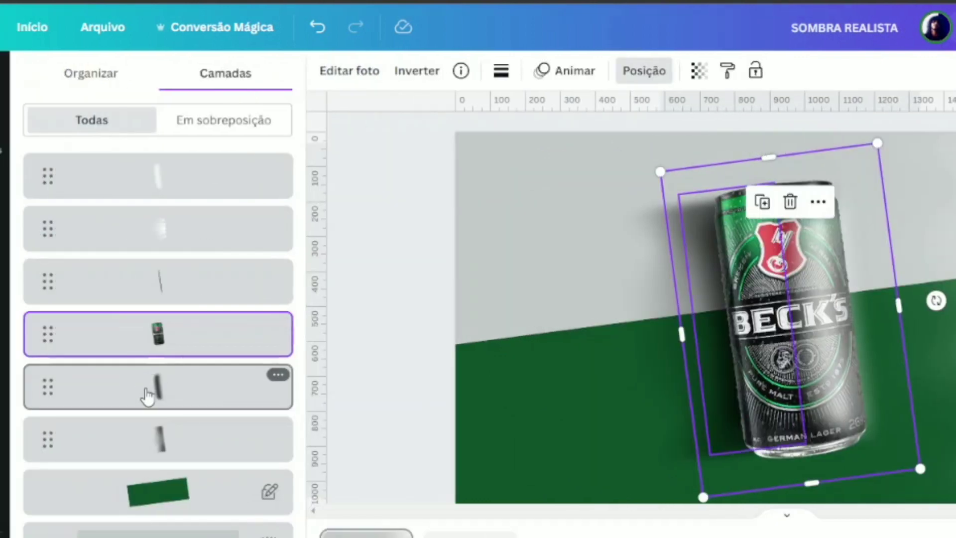
left_click(160, 395)
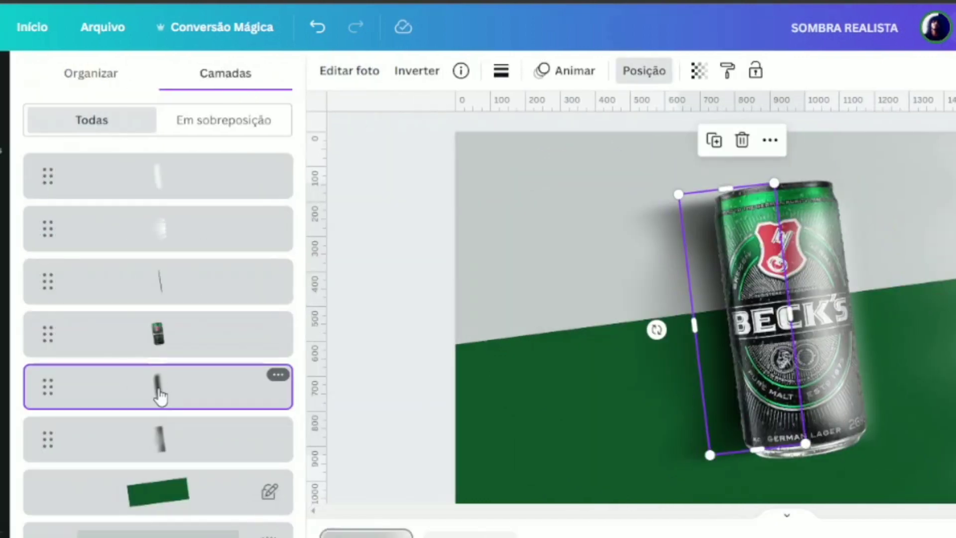
left_click(278, 377)
left_click(305, 130)
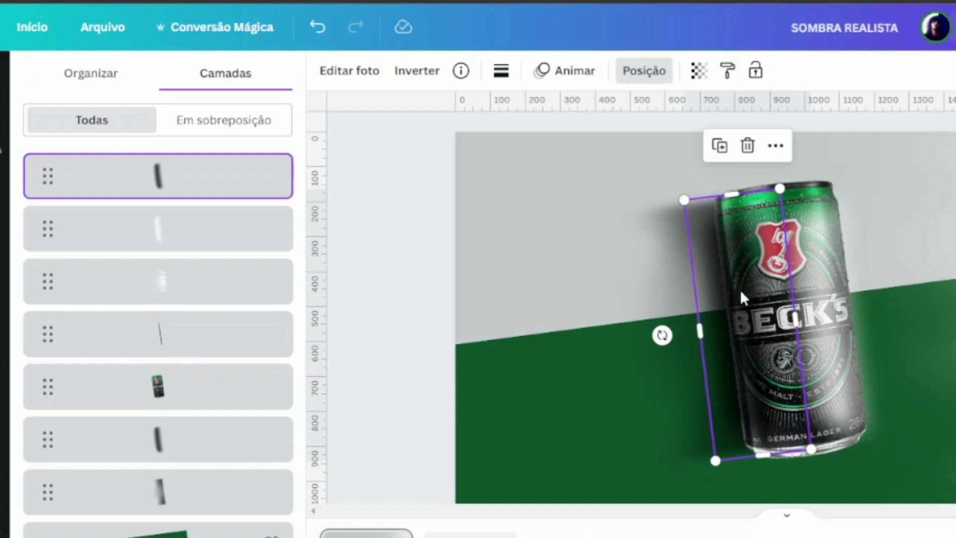
Set the transparency of the topmost dark shadow copy to 70
left_click(699, 71)
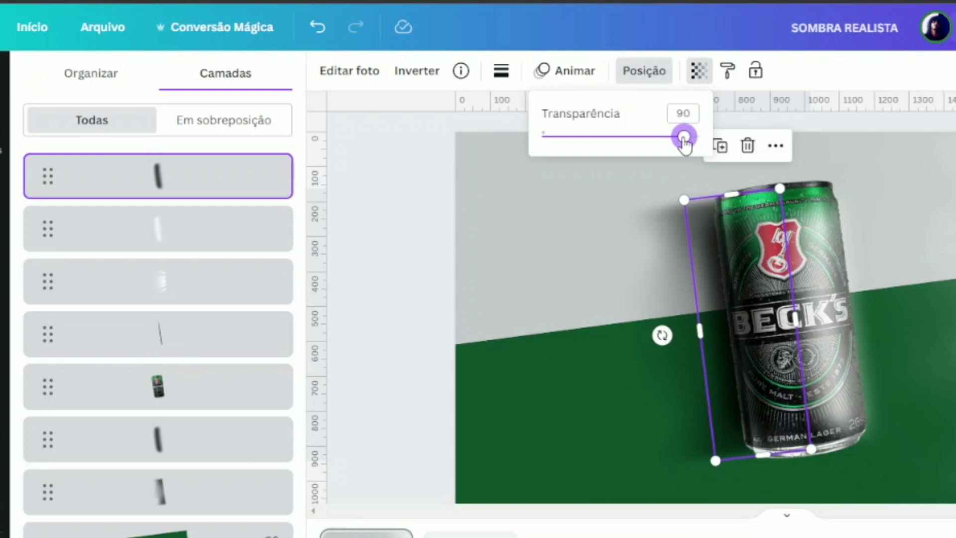
left_click_drag(685, 139, 652, 137)
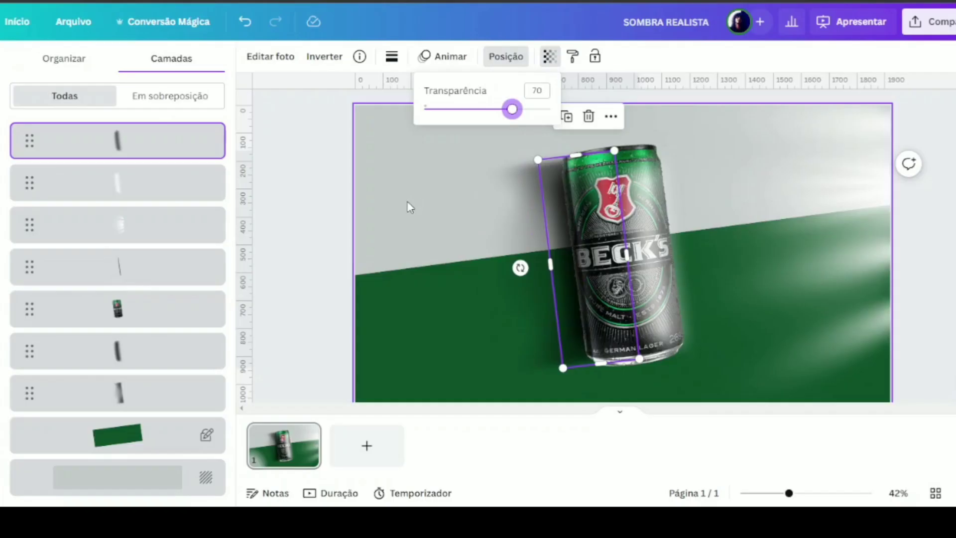
left_click(271, 194)
left_click(265, 192)
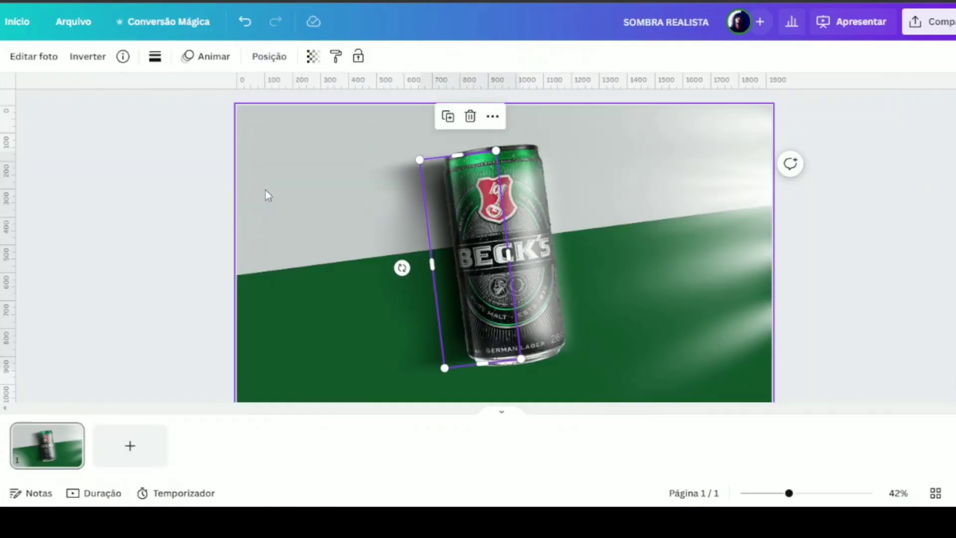
Set the transparency of the narrow shadow element along the can's left edge to 32
mouse_move(434, 155)
left_mouse_down()
mouse_move(414, 141)
mouse_move(424, 140)
left_mouse_up()
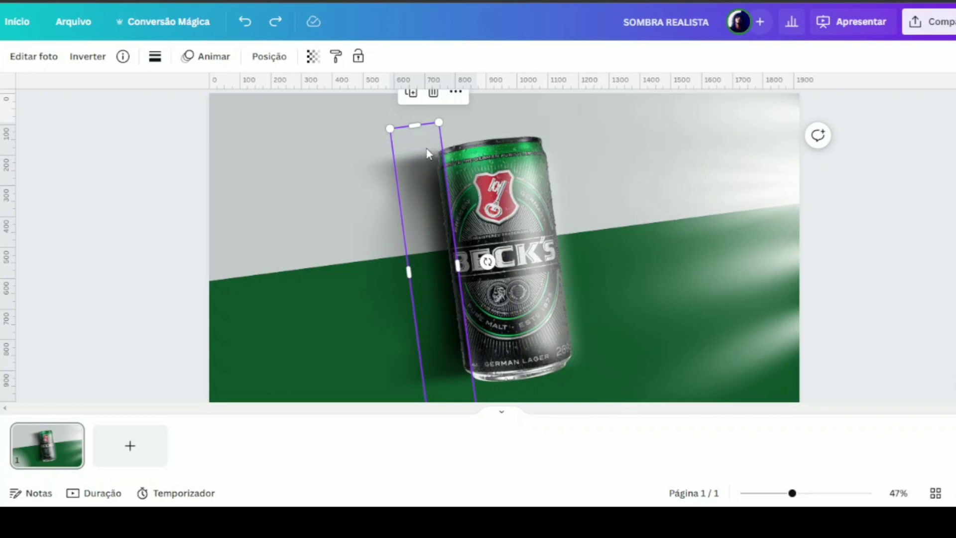
left_click(313, 56)
left_click_drag(302, 111, 230, 110)
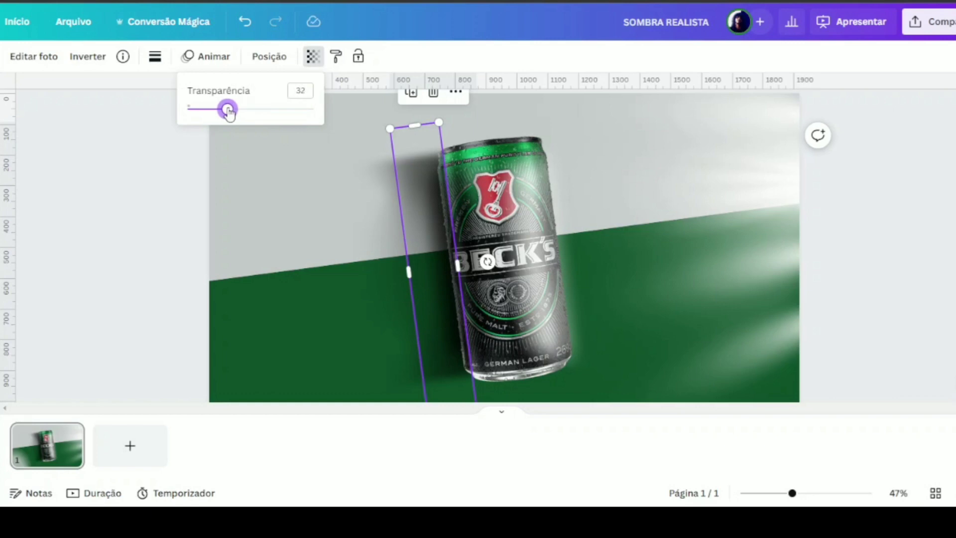
left_click(127, 184)
left_click(125, 184)
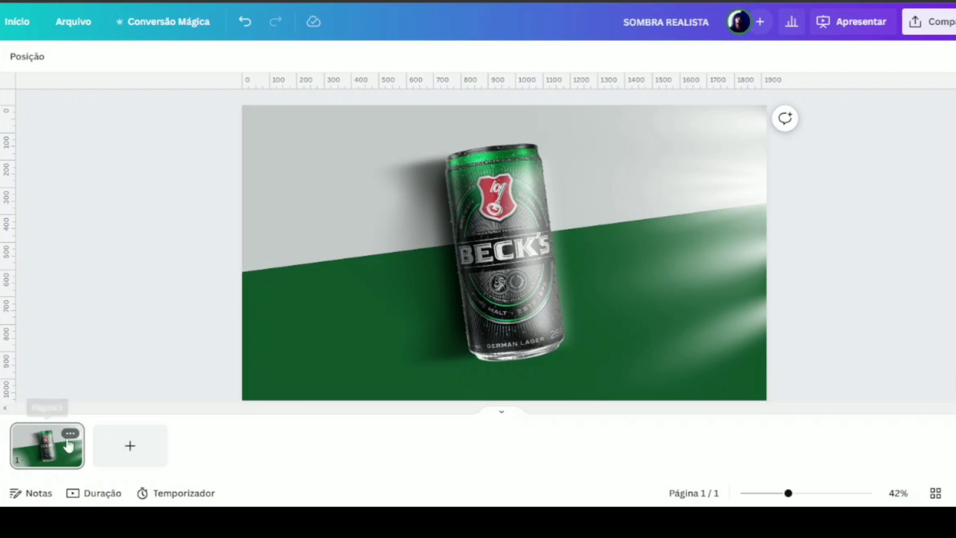
Duplicate page 1 and add the uploaded BEATS can image to the new page
left_click(71, 433)
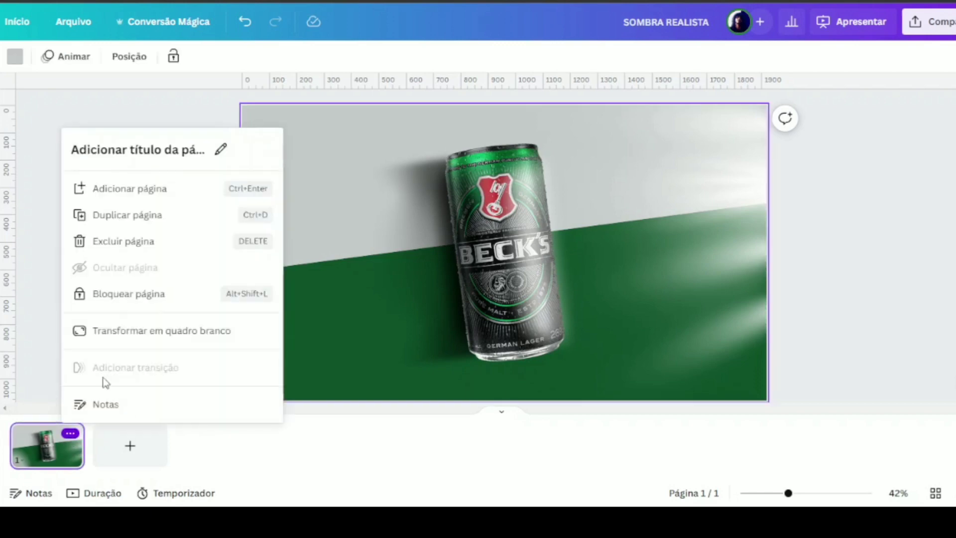
left_click(118, 224)
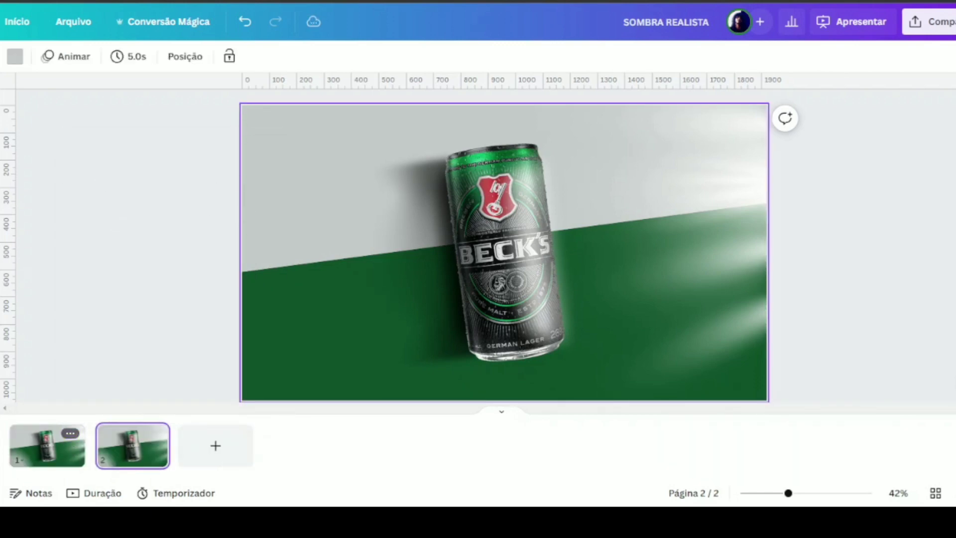
left_click(5, 164)
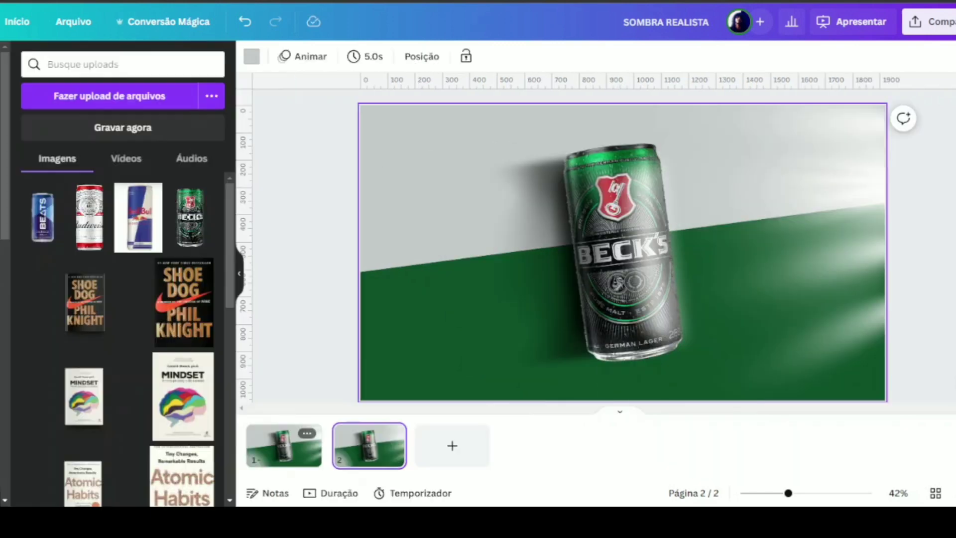
left_click(48, 231)
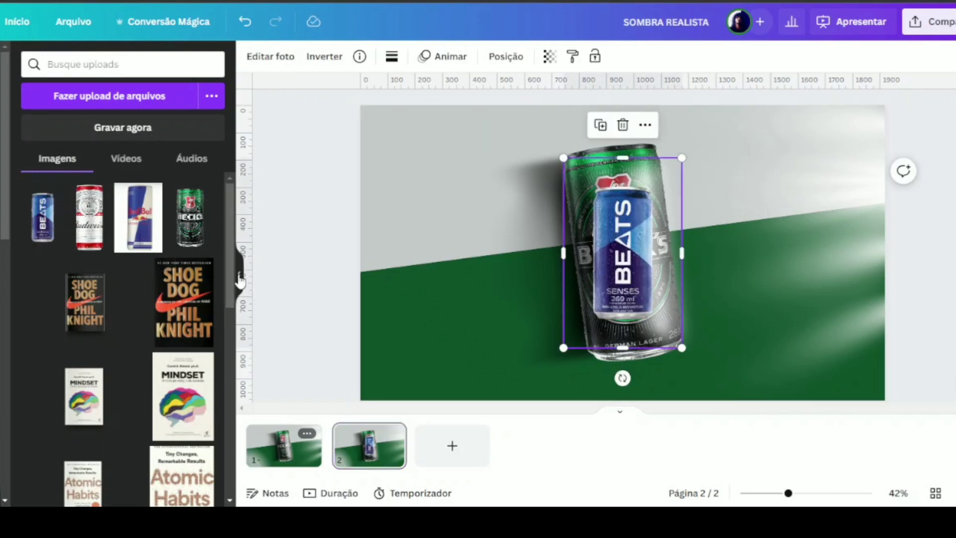
left_click(240, 274)
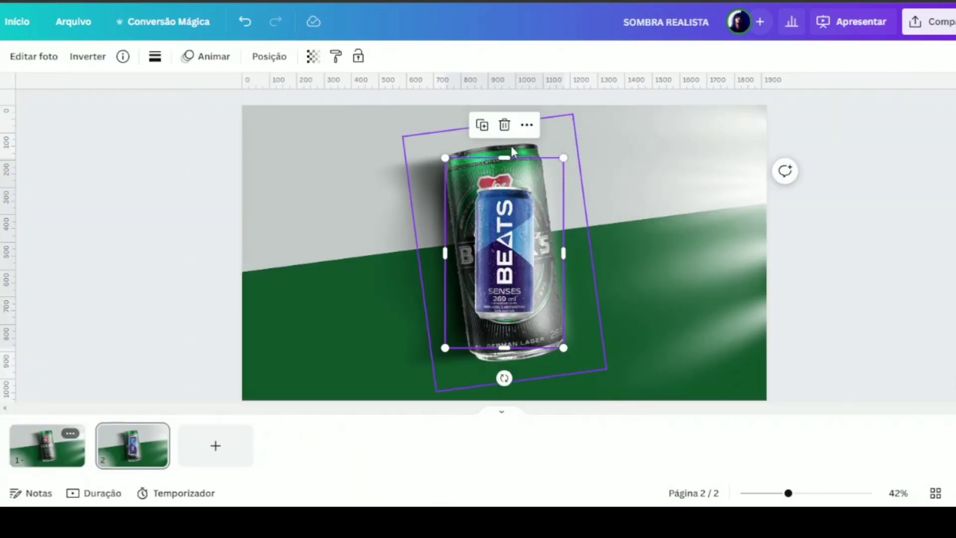
Rotate the BEATS can to about -8°, enlarge it and position it exactly over the Beck's can
left_click_drag(505, 378, 522, 377)
left_click_drag(507, 230, 486, 188)
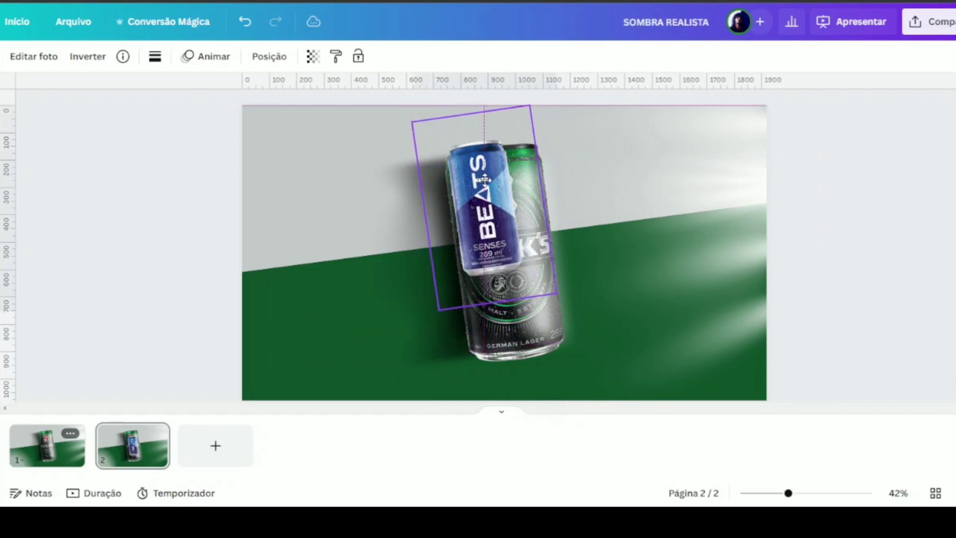
left_click_drag(553, 299, 601, 415)
left_click_drag(409, 127, 384, 96)
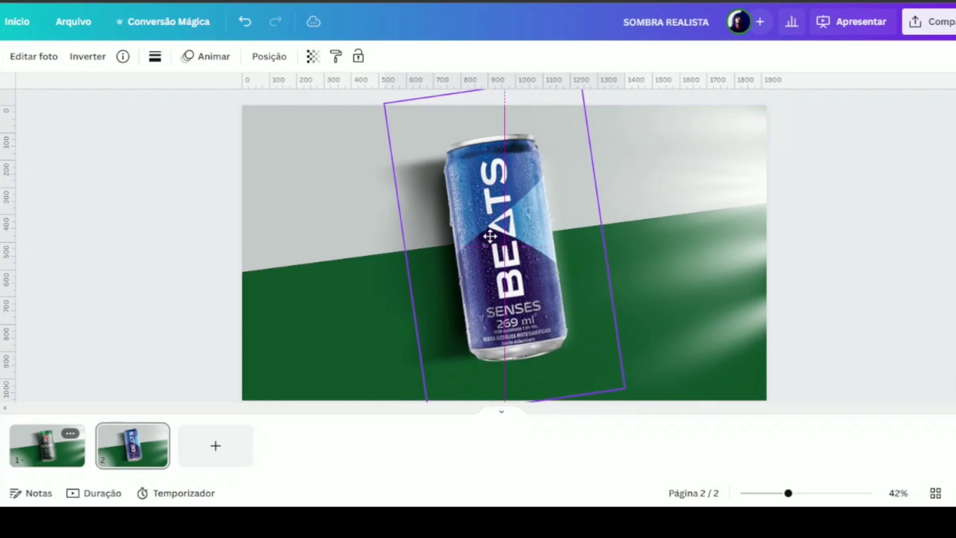
left_click_drag(427, 397, 435, 389)
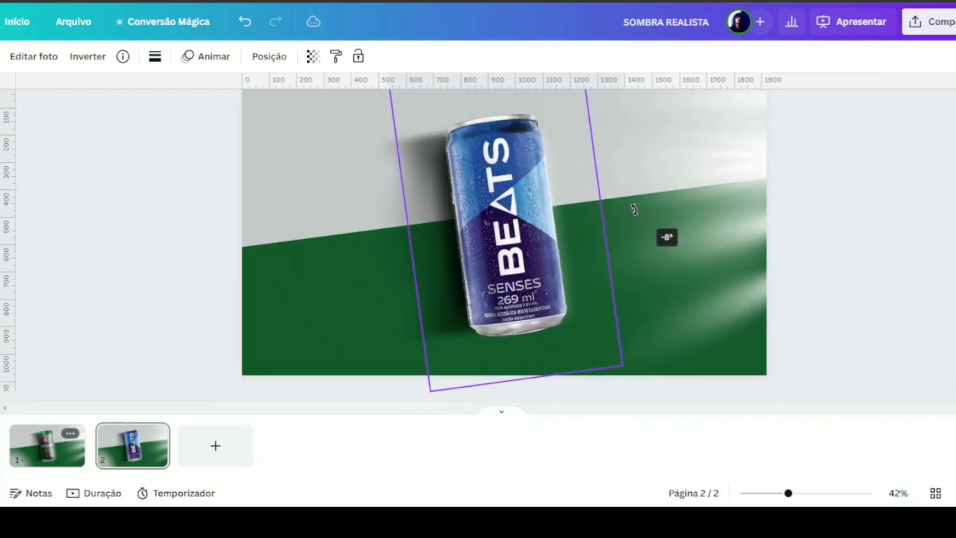
left_click_drag(390, 90, 389, 110)
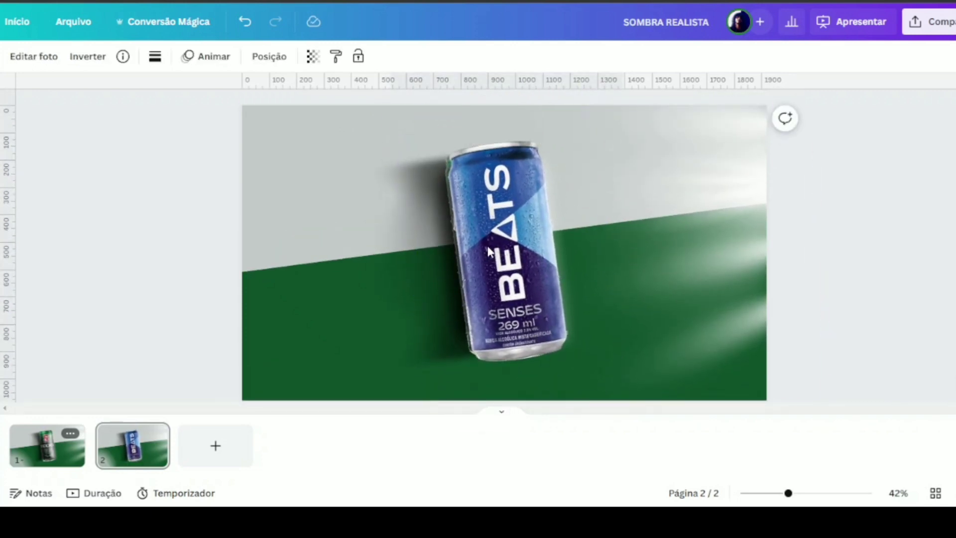
Delete the Beck's can layer on page 2 and move the BEATS can layer directly below the thin line layer
left_click(271, 57)
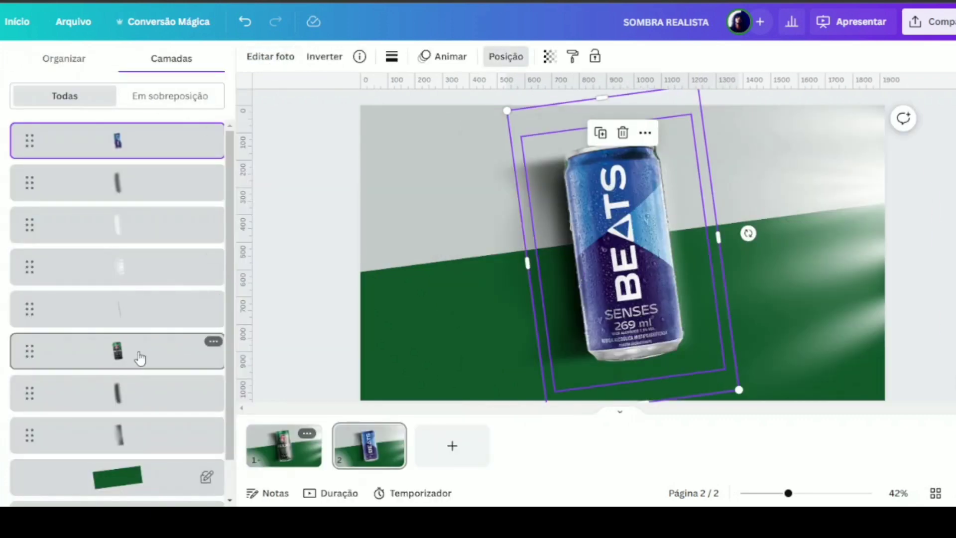
left_click(212, 342)
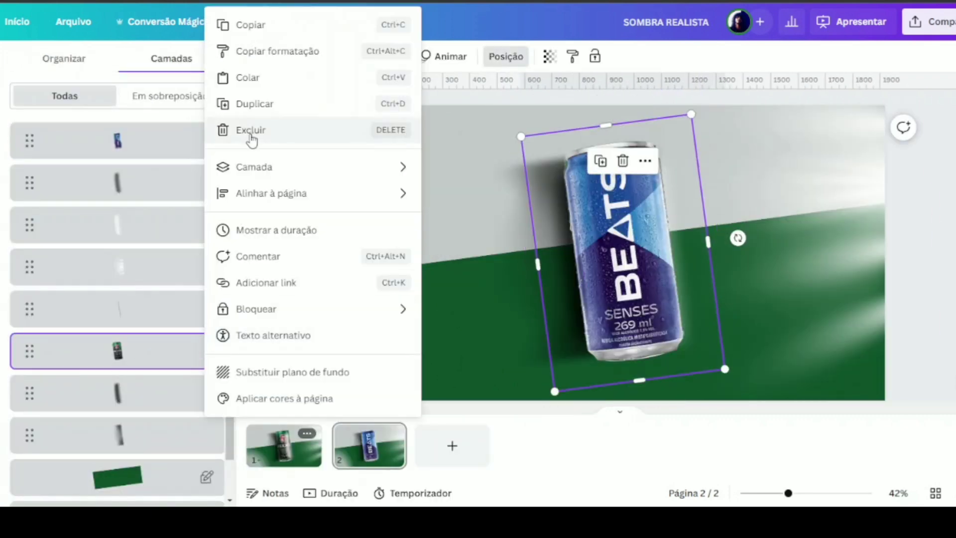
left_click(251, 130)
left_click(96, 143)
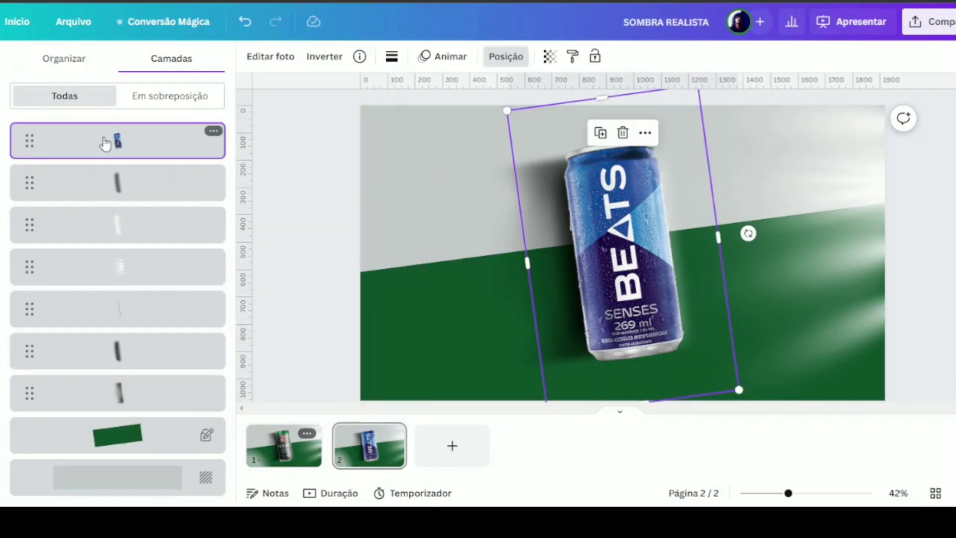
left_click_drag(138, 144, 141, 312)
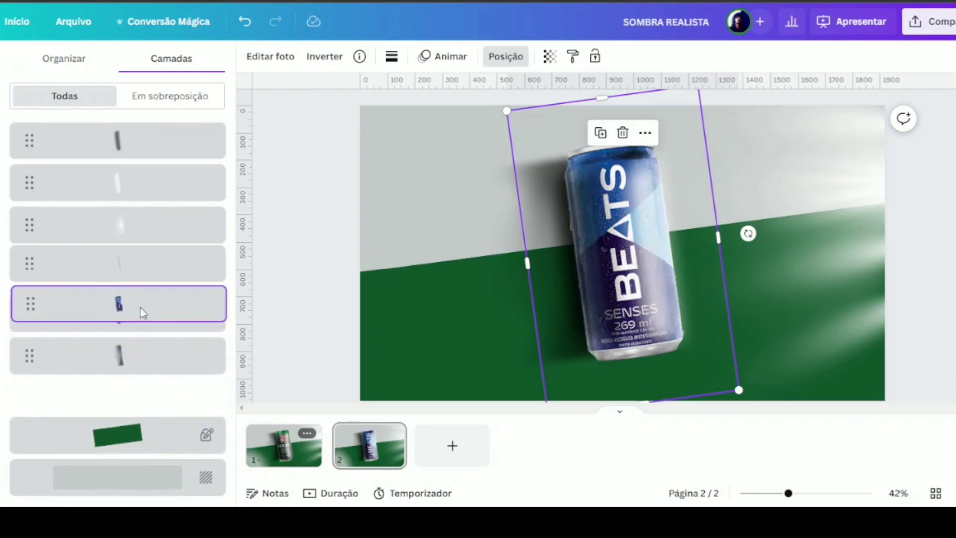
Change the page 2 background to the light blue #9eafca from the BEATS can's photo colors
left_click(392, 197)
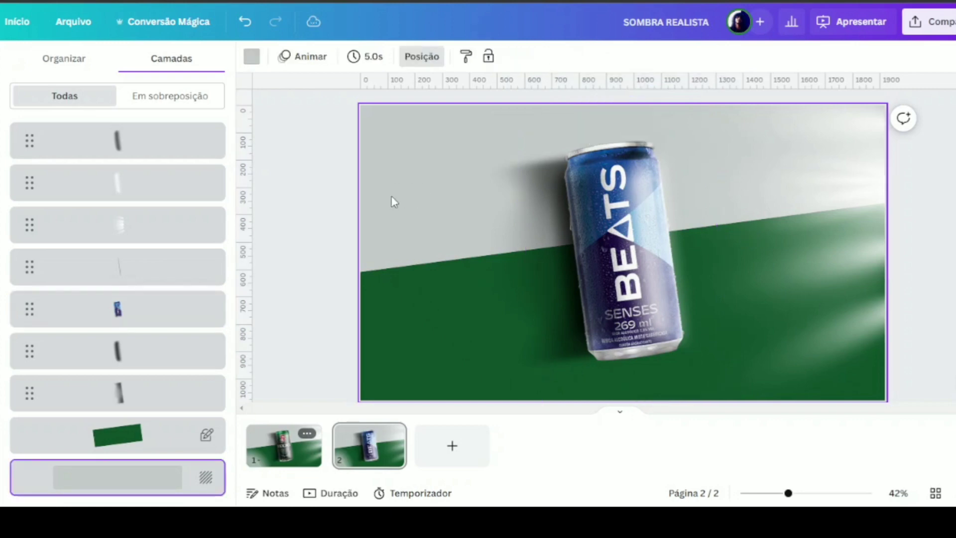
left_click(252, 56)
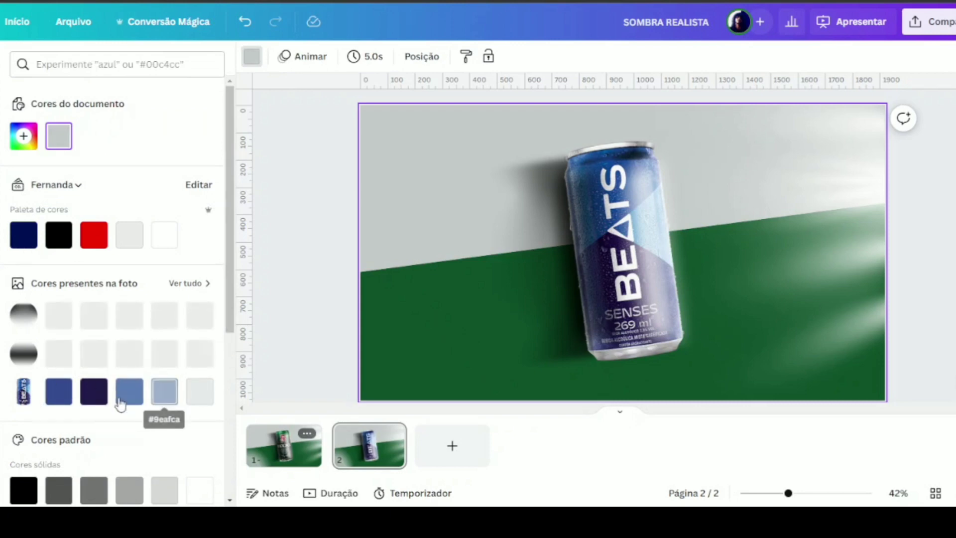
left_click(164, 398)
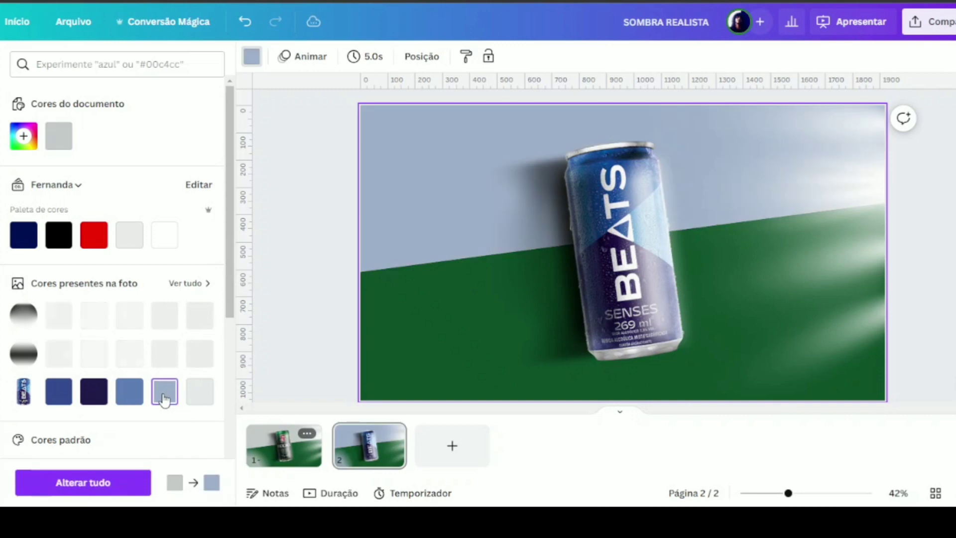
Change the green diagonal shape to the dark purple from the BEATS can's photo colors
left_click(395, 345)
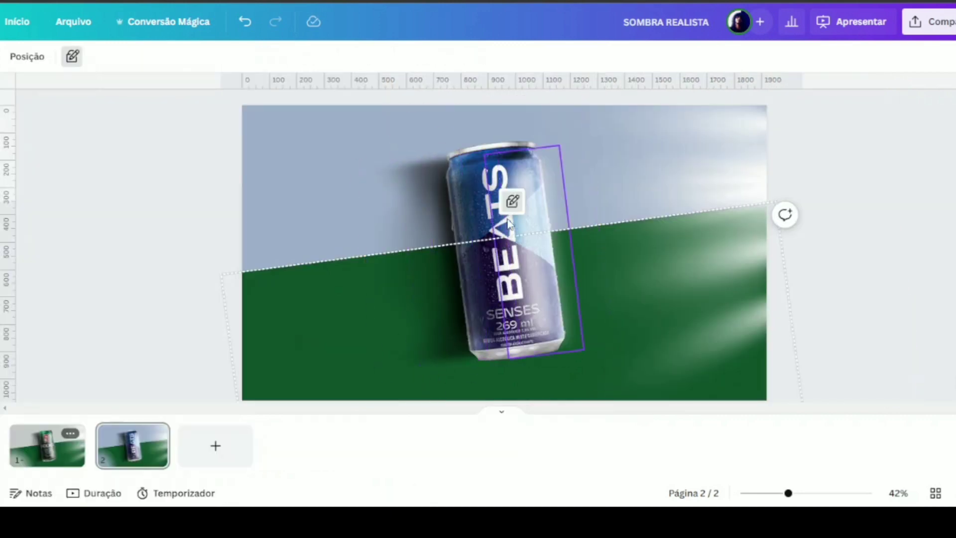
left_click(513, 202)
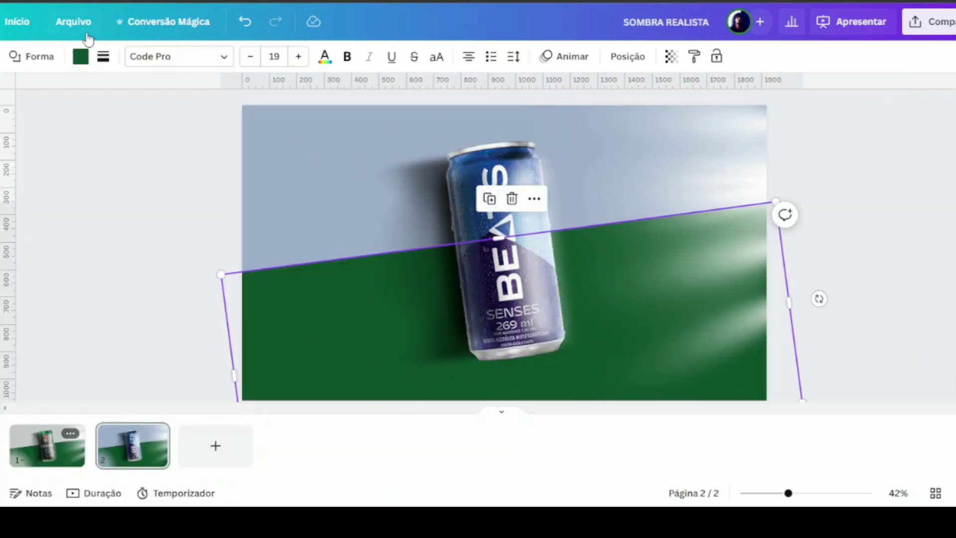
left_click(80, 57)
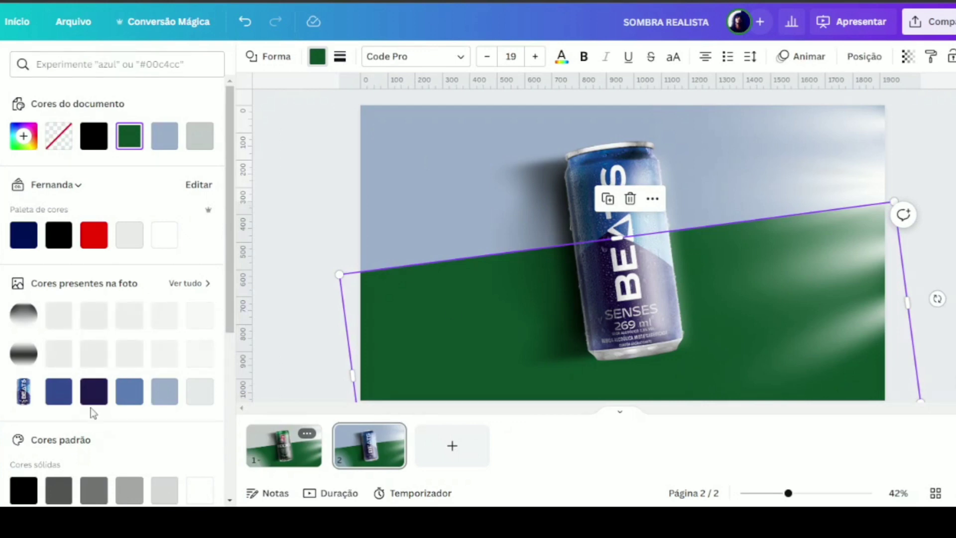
left_click(94, 393)
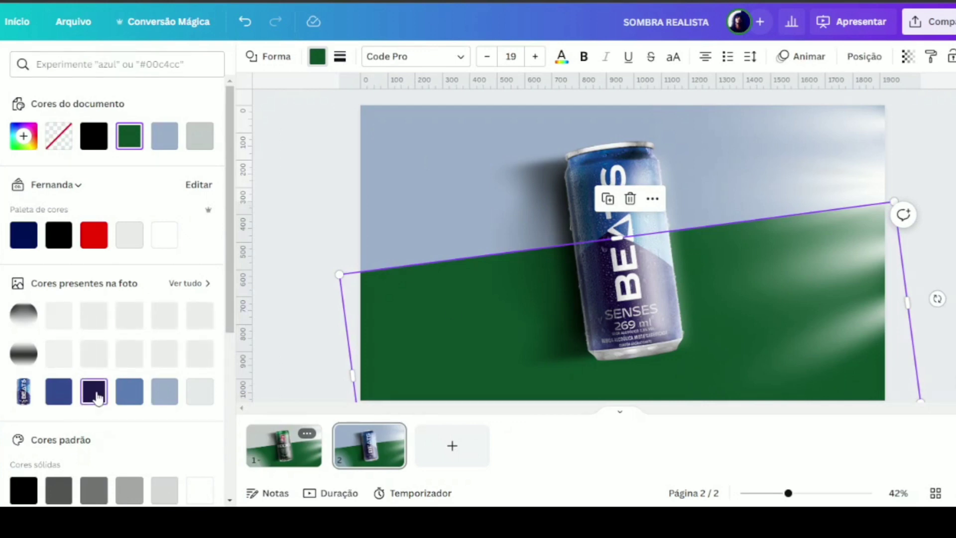
left_click(289, 197)
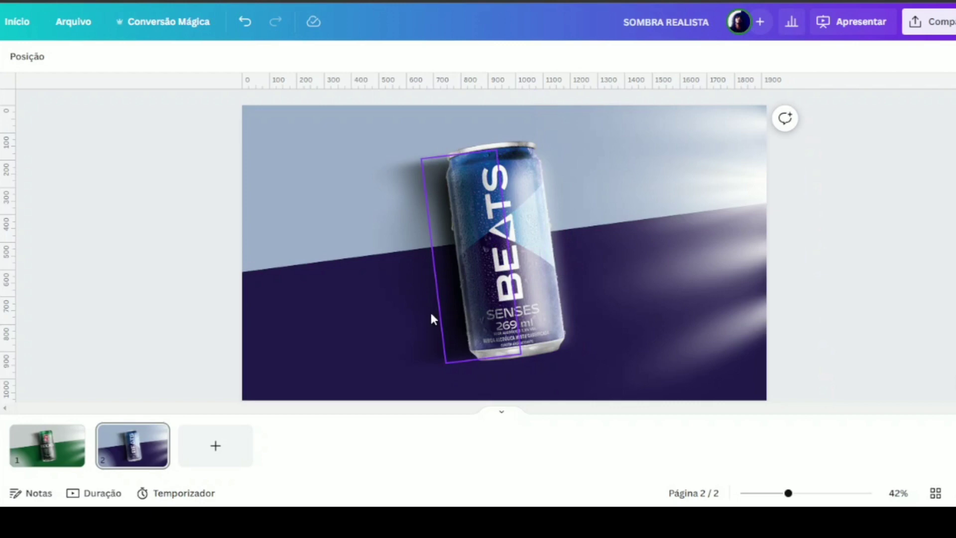
Duplicate page 2 and add the uploaded Budweiser can image to the new page
left_click(158, 429)
left_click(183, 220)
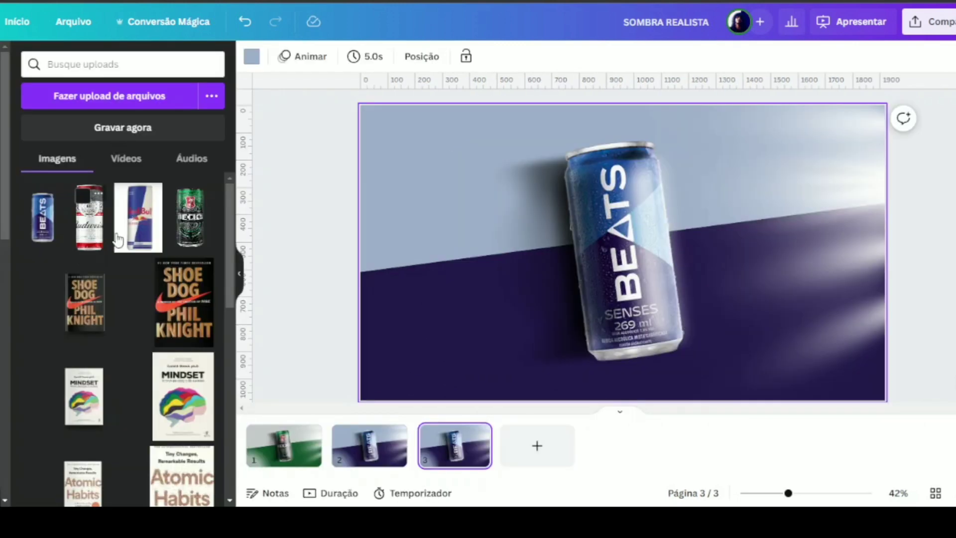
left_click(89, 224)
left_click(234, 274)
Rotate the Budweiser can to match the BEATS can's tilt, enlarge it and place it over that can
left_click_drag(503, 378, 527, 380)
left_click_drag(532, 300, 582, 371)
left_click_drag(528, 259, 528, 264)
Delete the BEATS can layer on page 3 and move the Budweiser can layer directly below the thin line layer
left_click(269, 57)
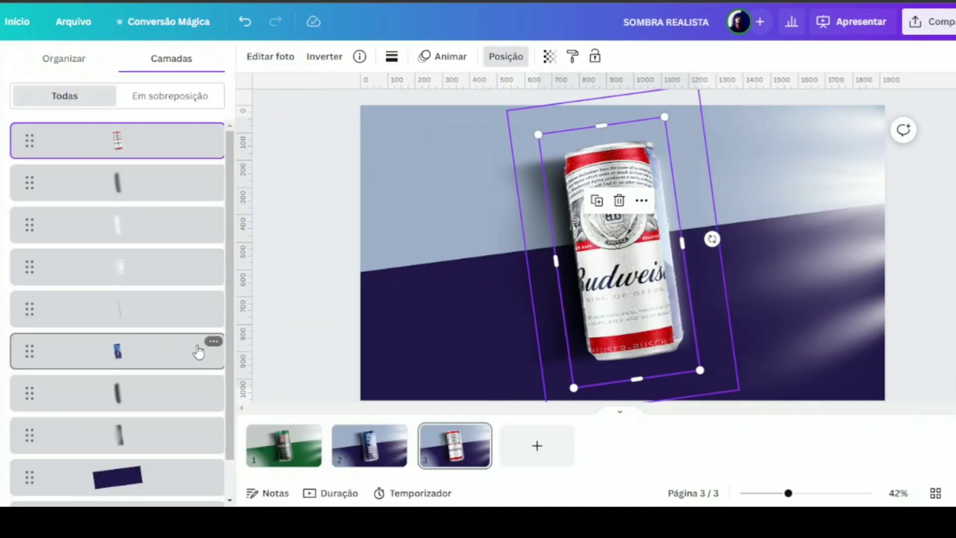
right_click(199, 351)
left_click(251, 128)
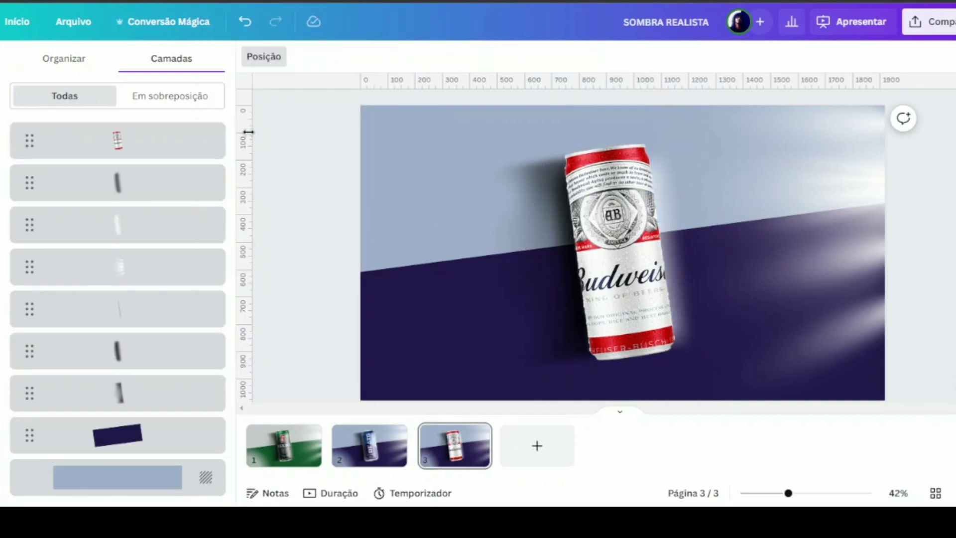
left_click_drag(139, 142, 137, 314)
Recolor the dark purple shape red and the page 3 background medium grey, using the Budweiser can's photo colors
left_click(264, 314)
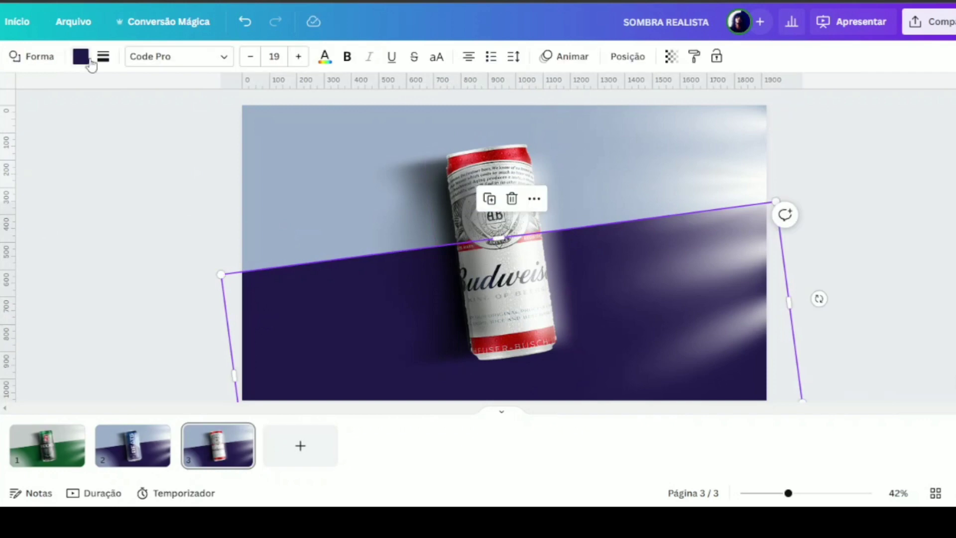
left_click(89, 59)
left_click(130, 391)
left_click(409, 172)
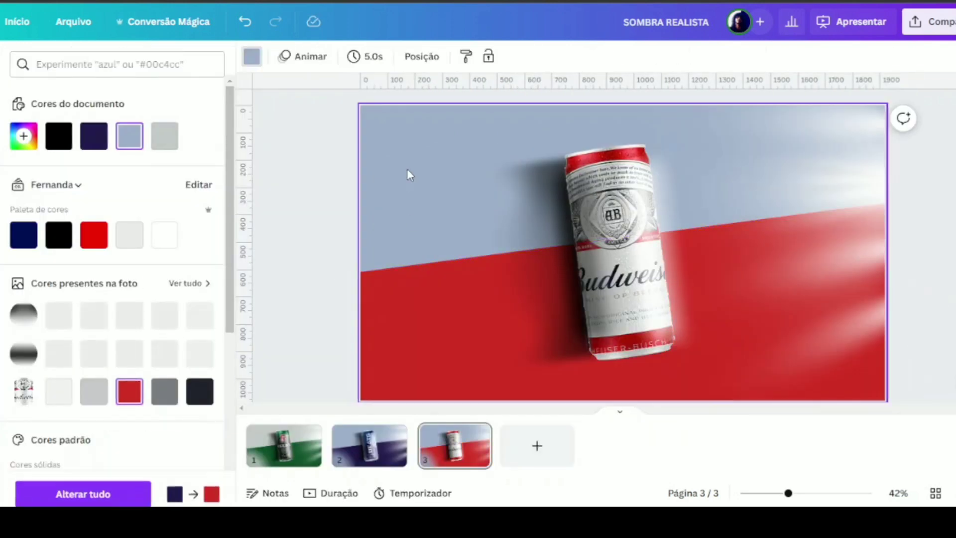
left_click(164, 392)
Recolor the diagonal shape to #BF1C11, sampled with the eyedropper from the Budweiser can's lower red band
left_click(386, 366)
left_click(23, 136)
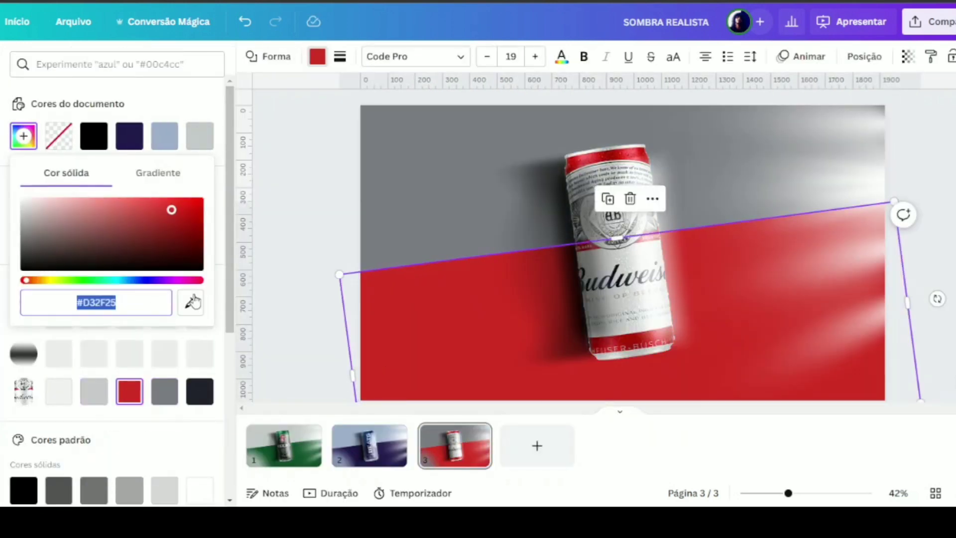
left_click(193, 301)
left_click(620, 349)
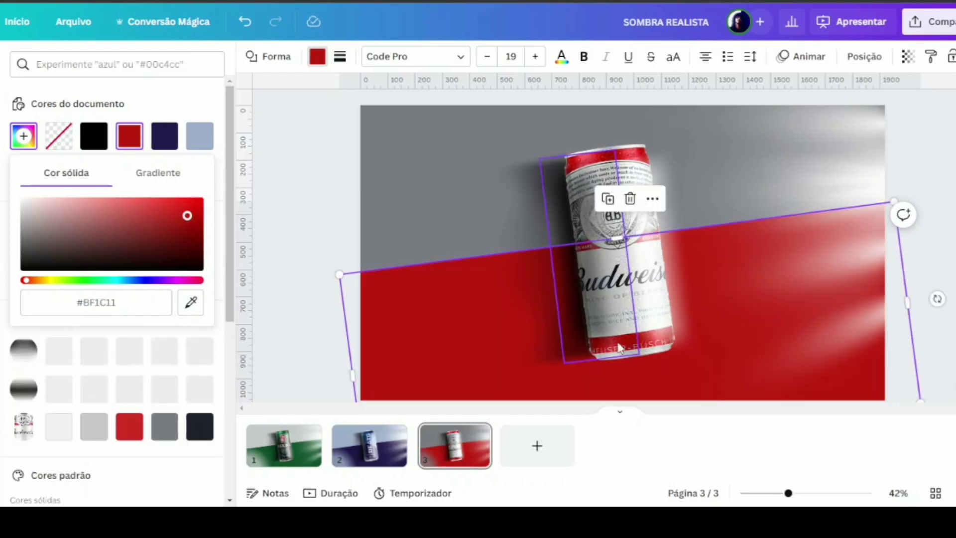